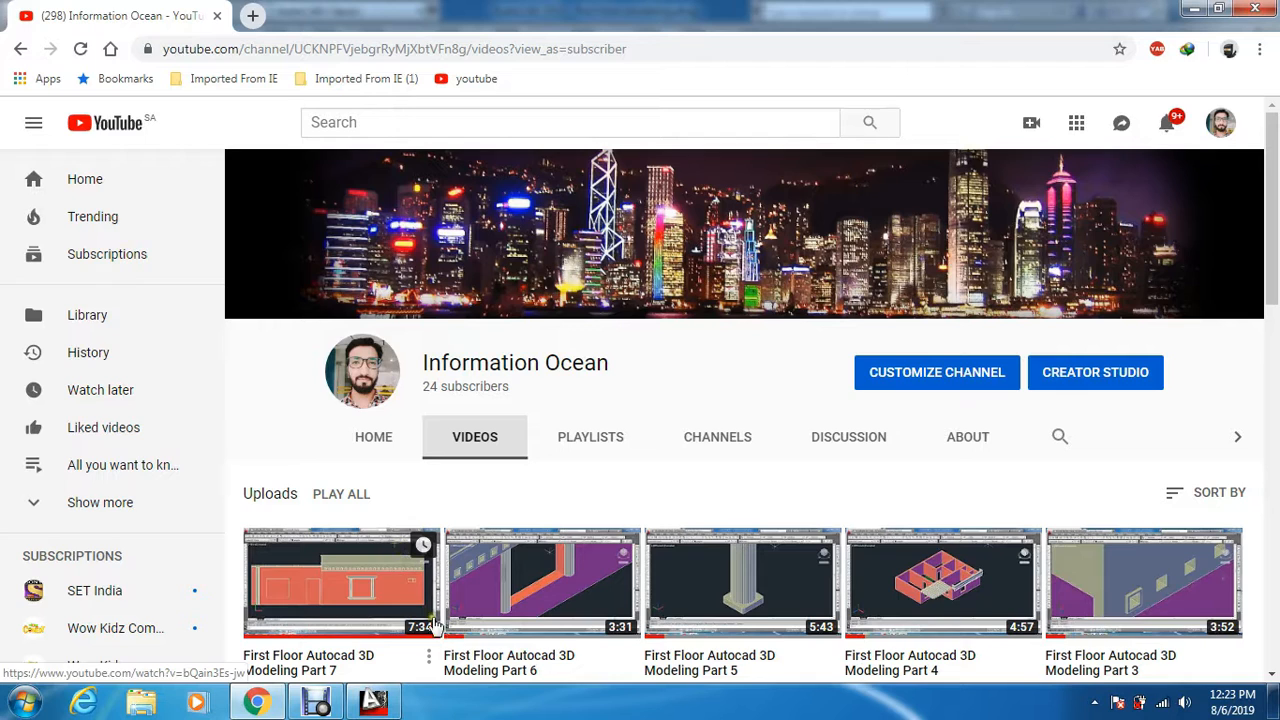
Switch to AutoCAD and display the first floor front elevation in the Wireframe visual style.
click(375, 703)
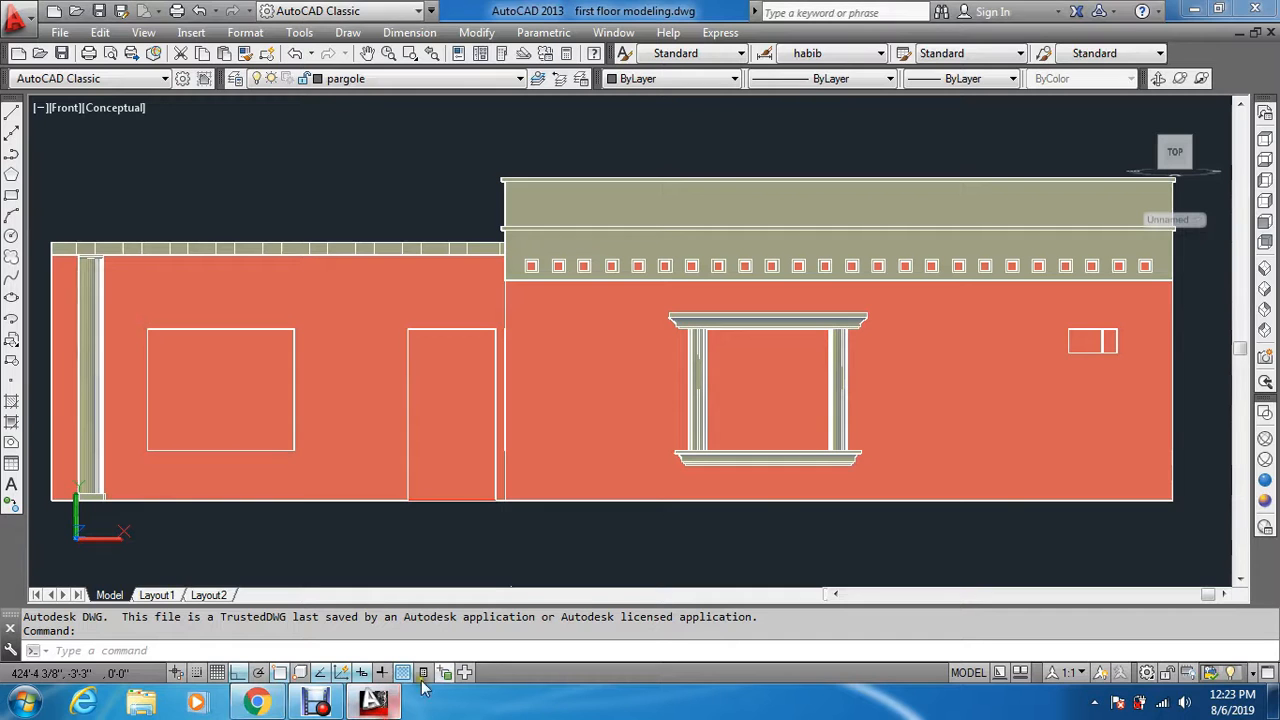
click(1265, 440)
scroll(716, 354, down, 5)
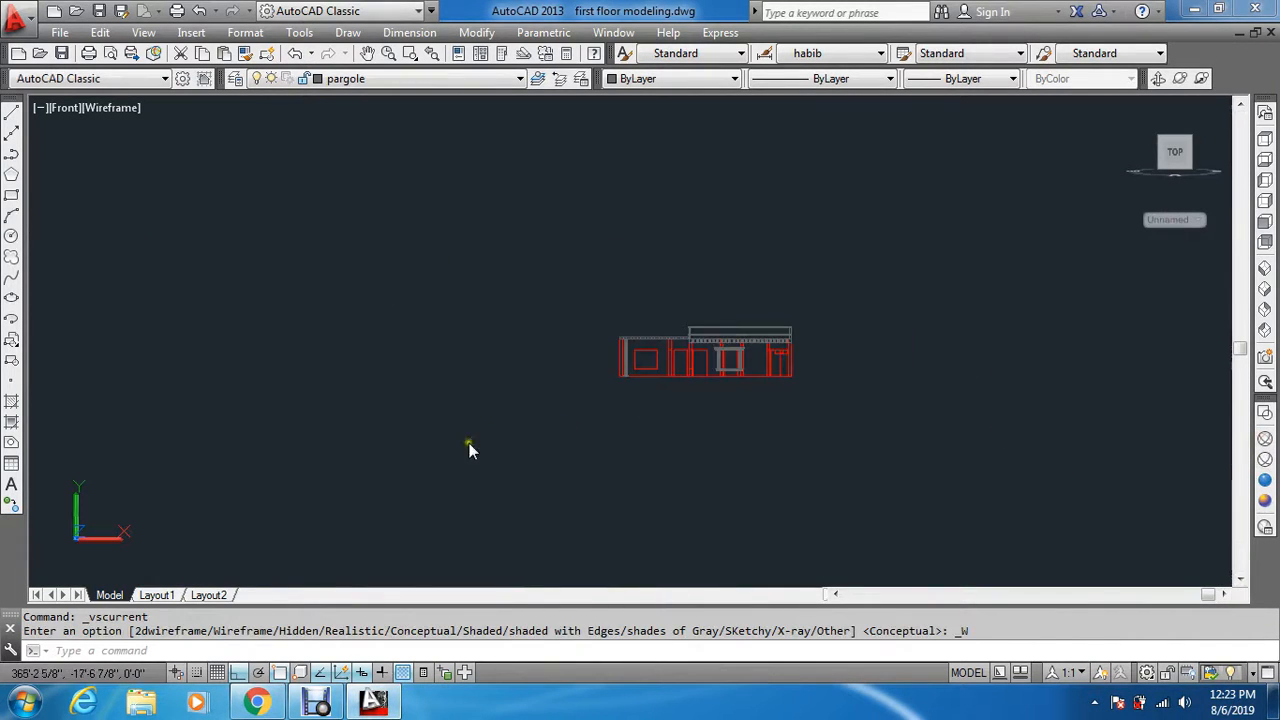
Draw a horizontal line about 7'-8" long in the empty space beside the house's front elevation.
scroll(459, 422, up, 2)
key(Escape)
key(Escape)
text(l)
key(Return)
click(461, 314)
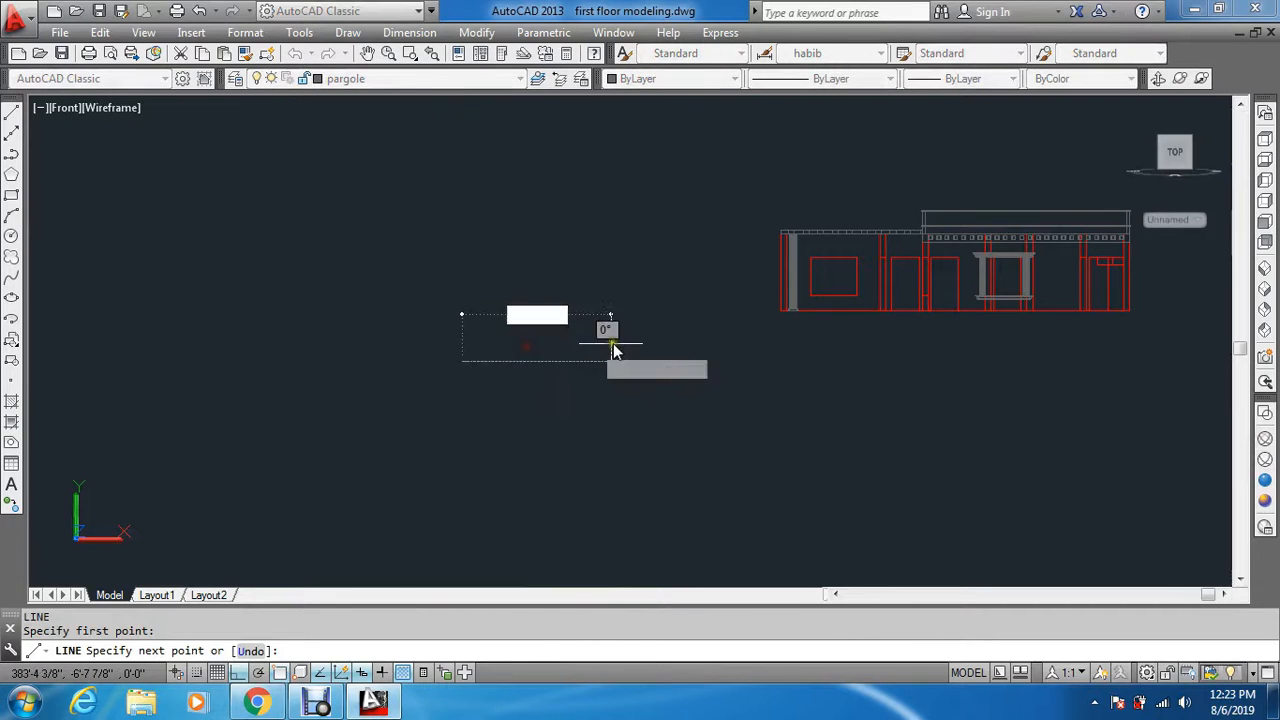
text(7.)
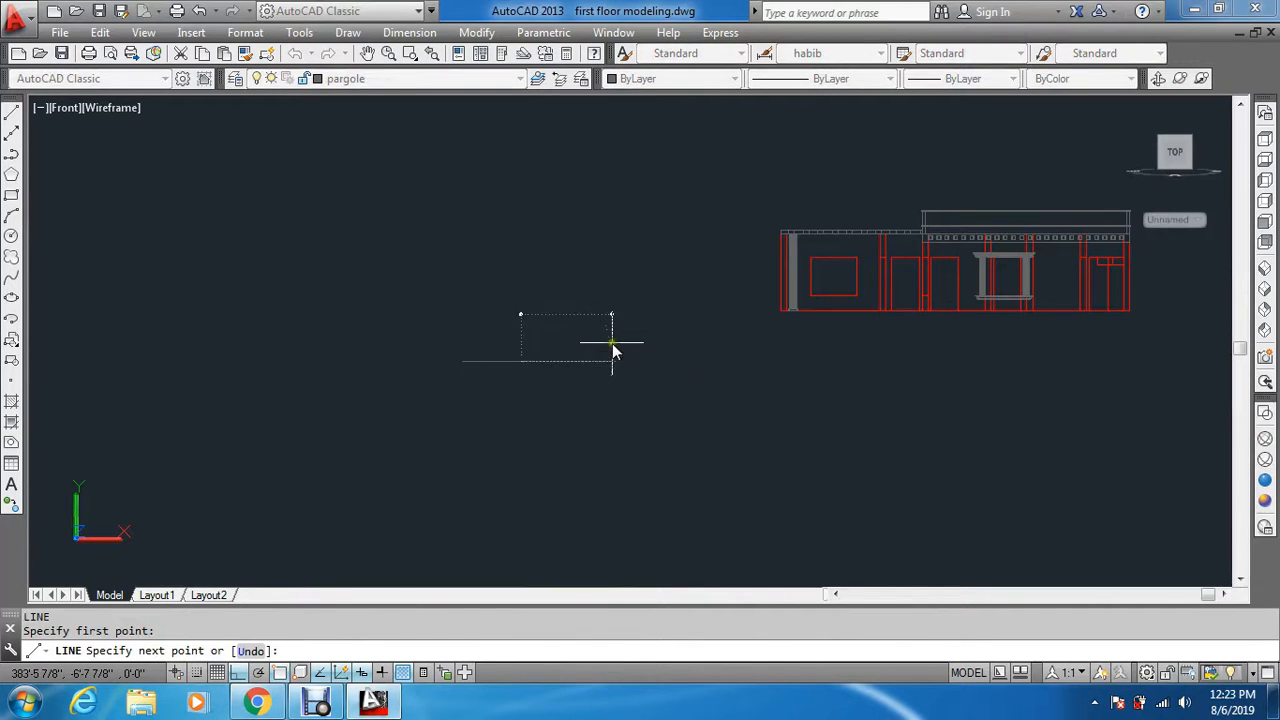
key(Escape)
key(Escape)
key(Escape)
Draw a 1' vertical line upward from the midpoint of the horizontal line.
text(l)
key(Return)
scroll(512, 335, up, 3)
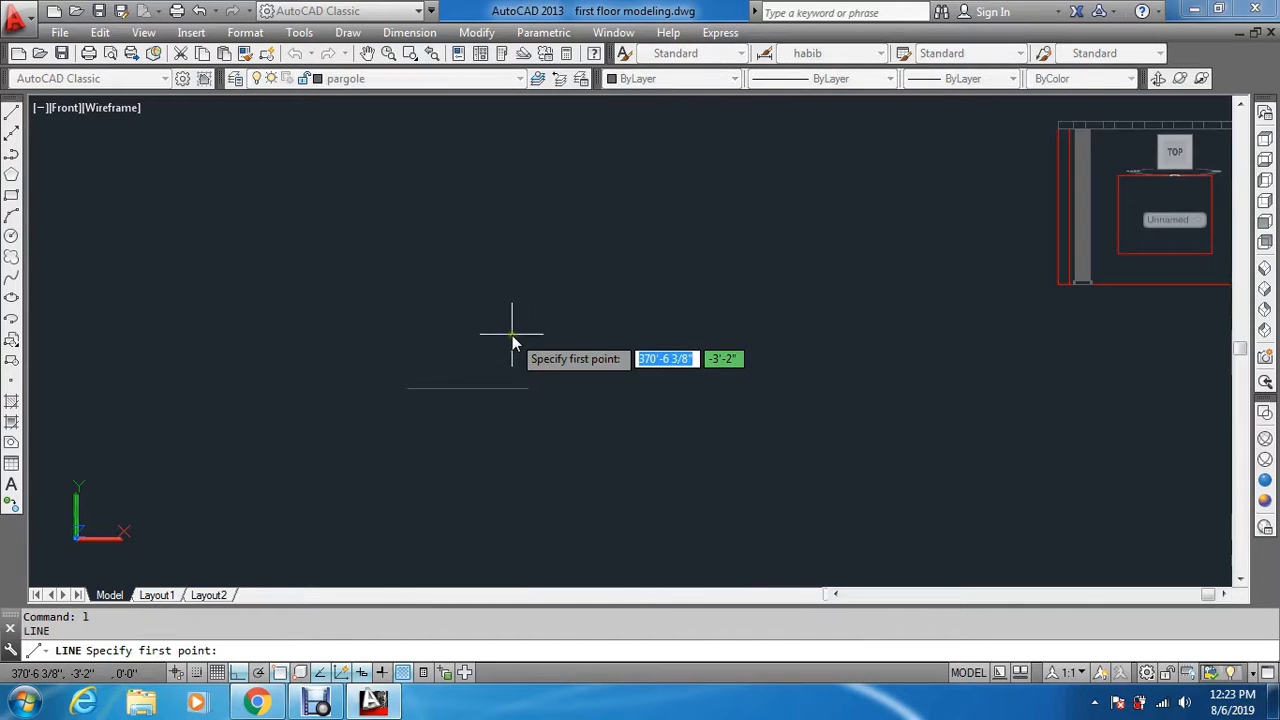
scroll(512, 335, up, 1)
click(455, 404)
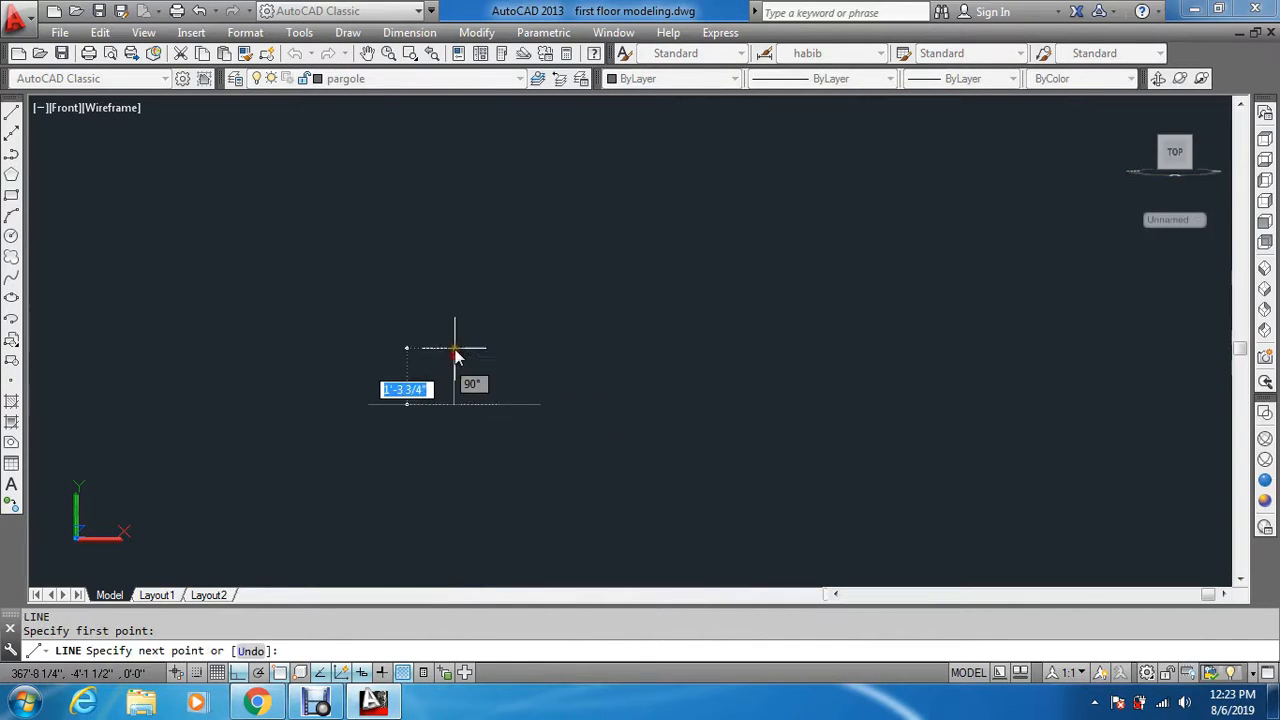
text(1')
key(Return)
key(Escape)
key(Escape)
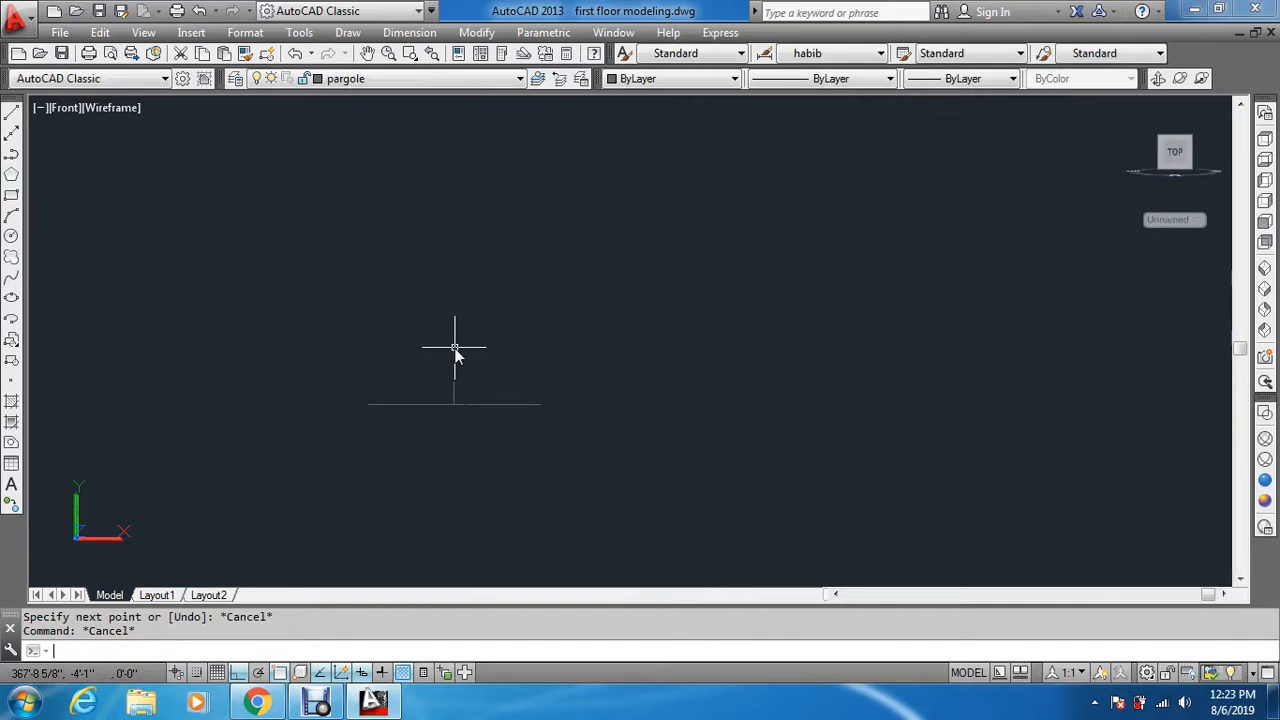
Draw a polyline from the base line's left end over the top of the vertical line to the base line's right end.
text(pl)
key(Return)
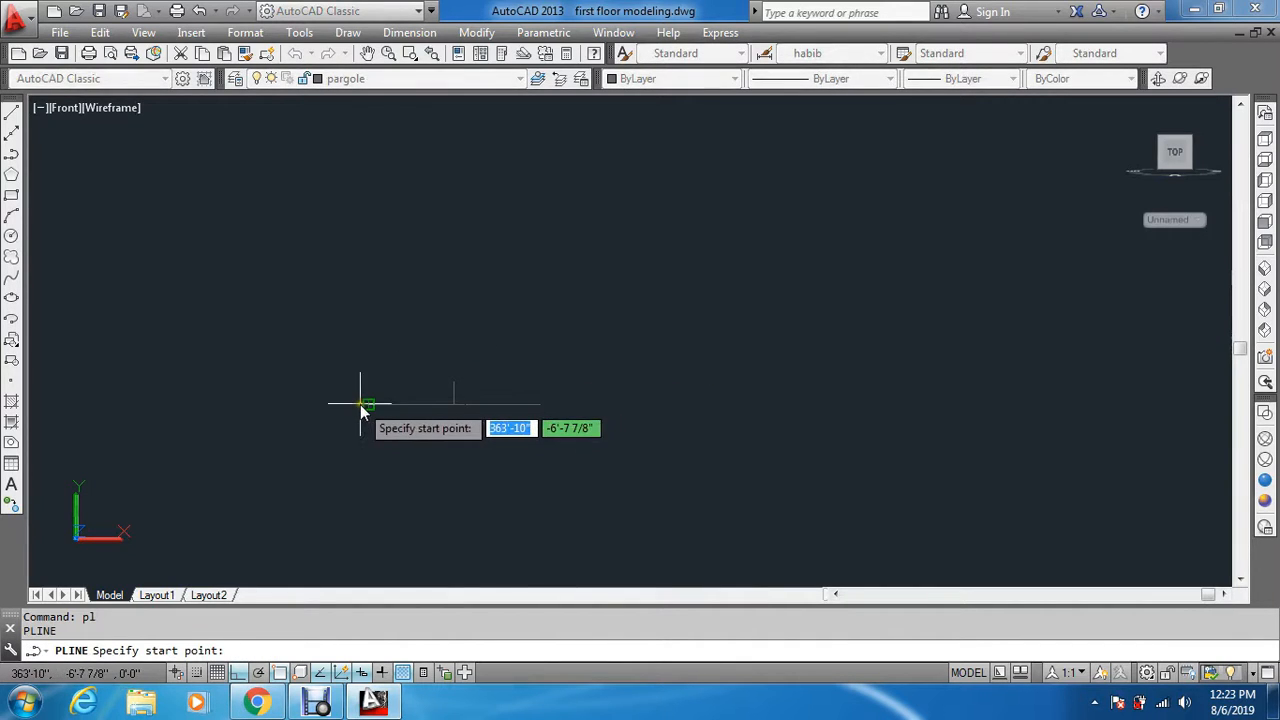
click(369, 404)
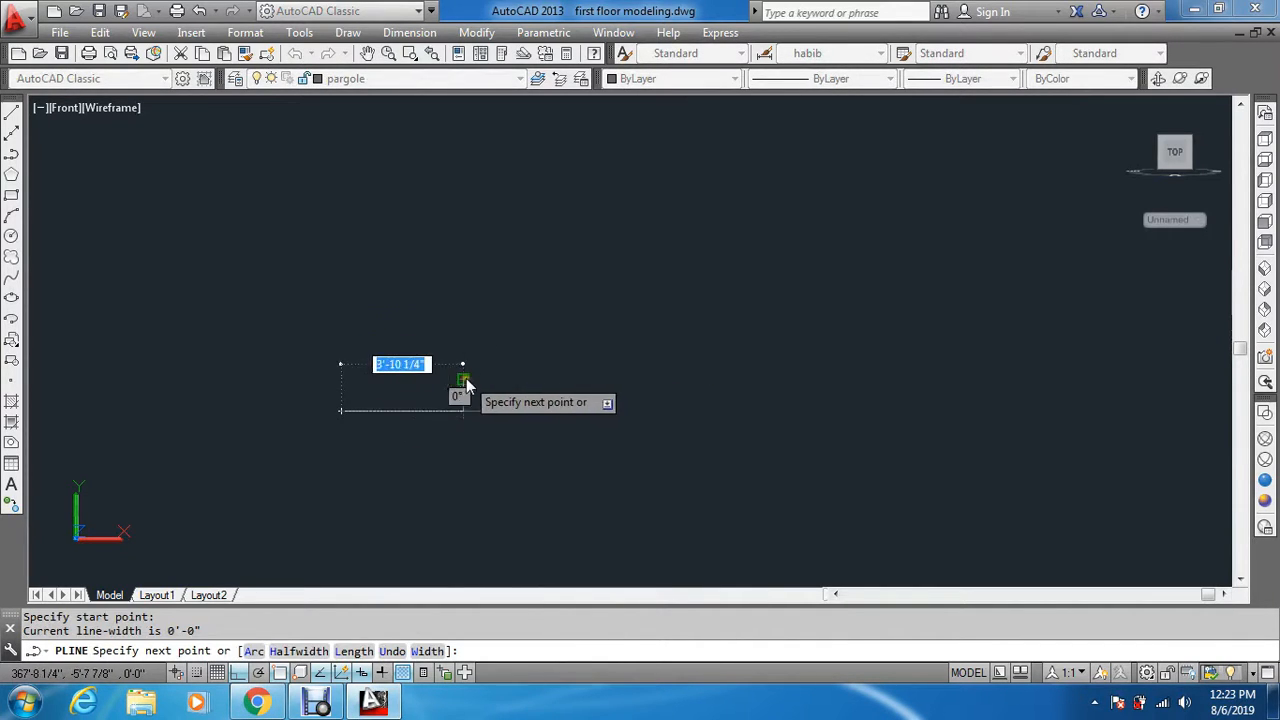
click(592, 412)
key(Escape)
key(Escape)
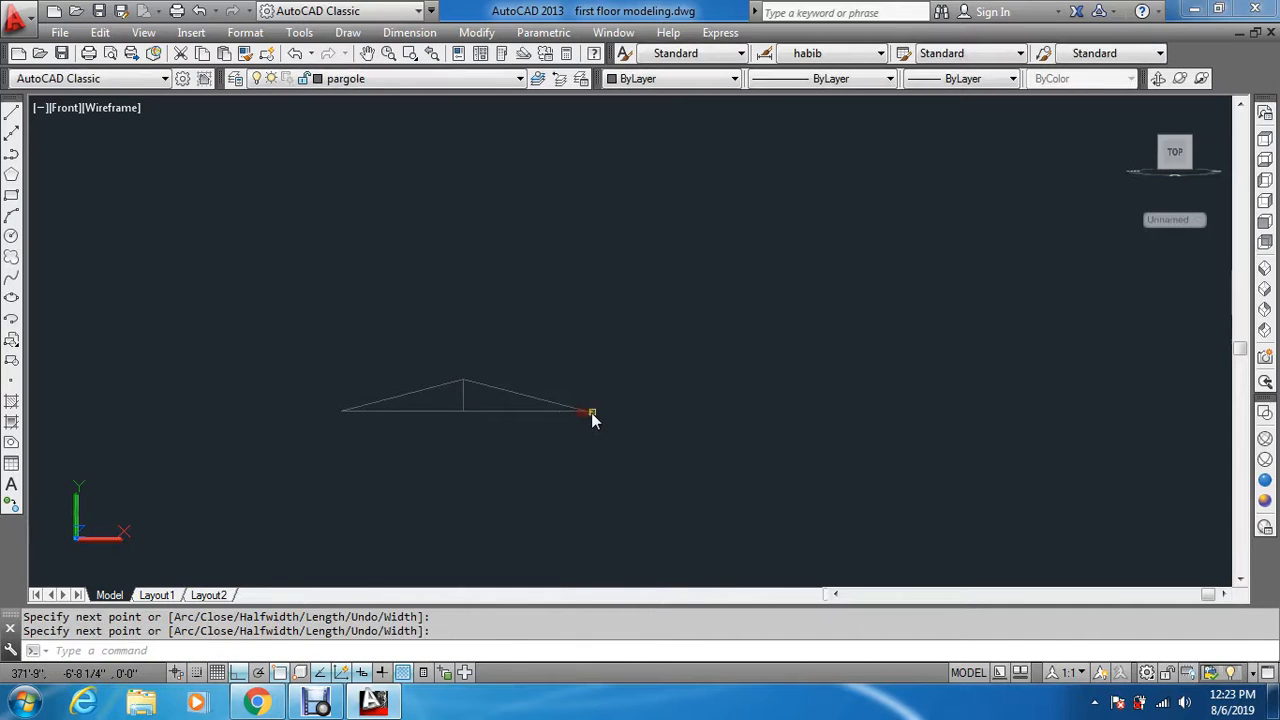
Erase the vertical and horizontal construction lines, keeping only the sloped polyline.
text(e)
key(Return)
click(431, 333)
click(497, 437)
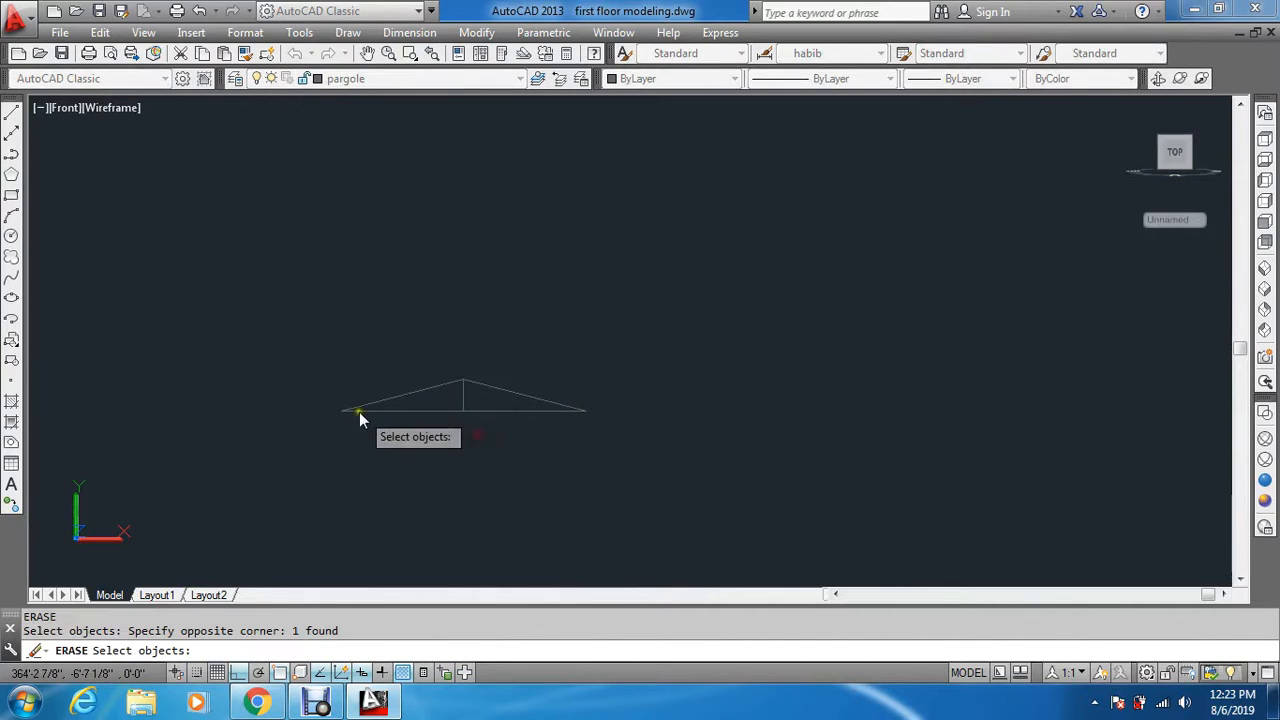
click(305, 402)
click(618, 440)
key(Return)
key(Escape)
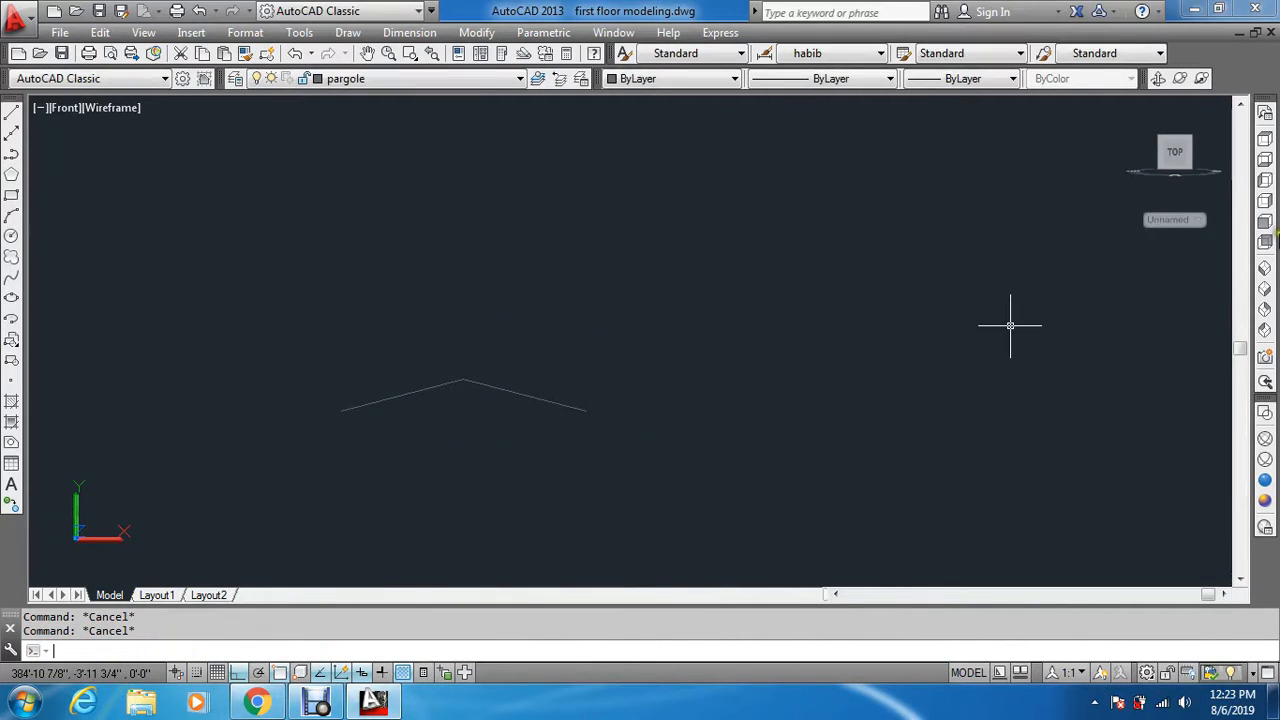
In the Left view, start a profile polyline at the slope's peak, going 6" up, 8" right and 1" down.
click(1264, 186)
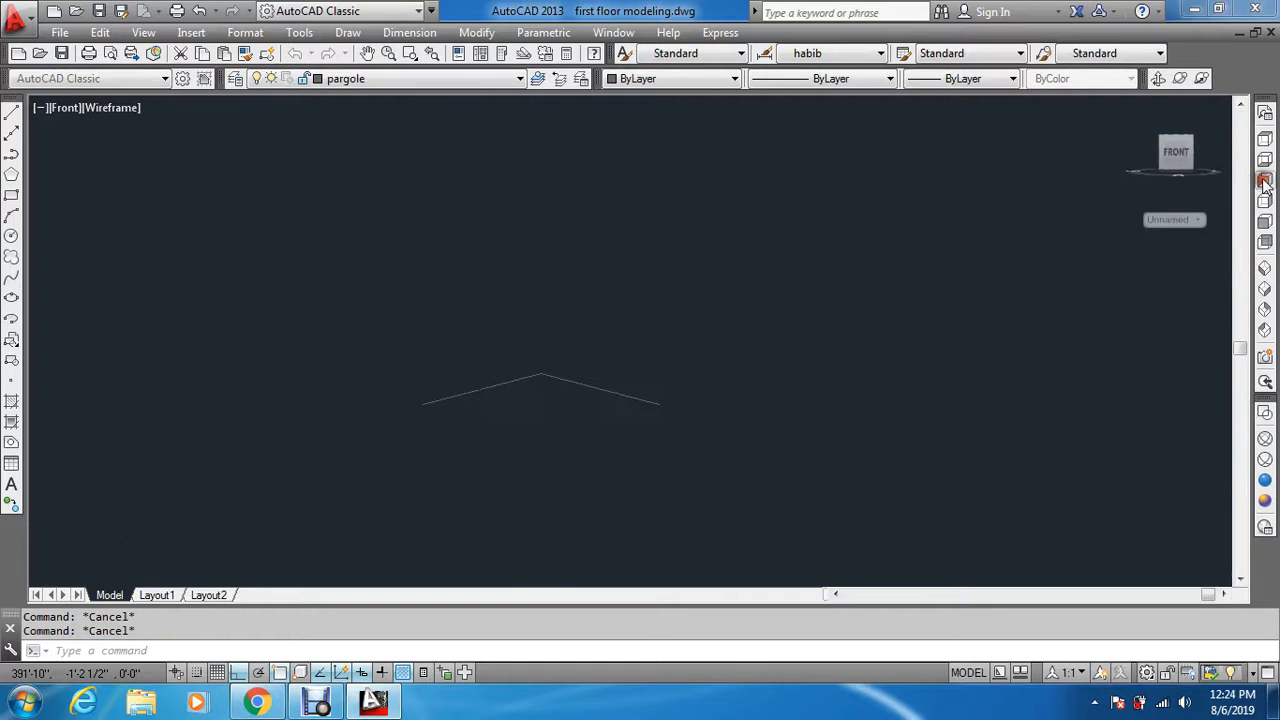
scroll(1230, 490, up, 6)
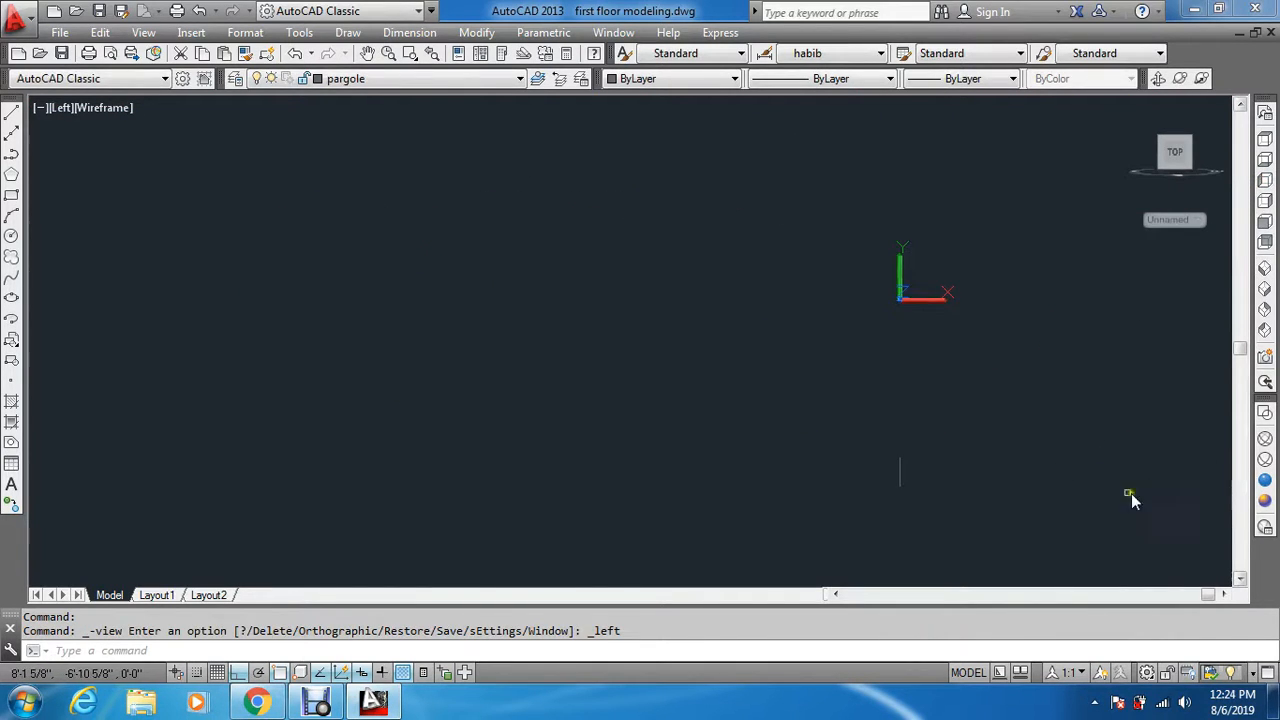
key(Escape)
key(Escape)
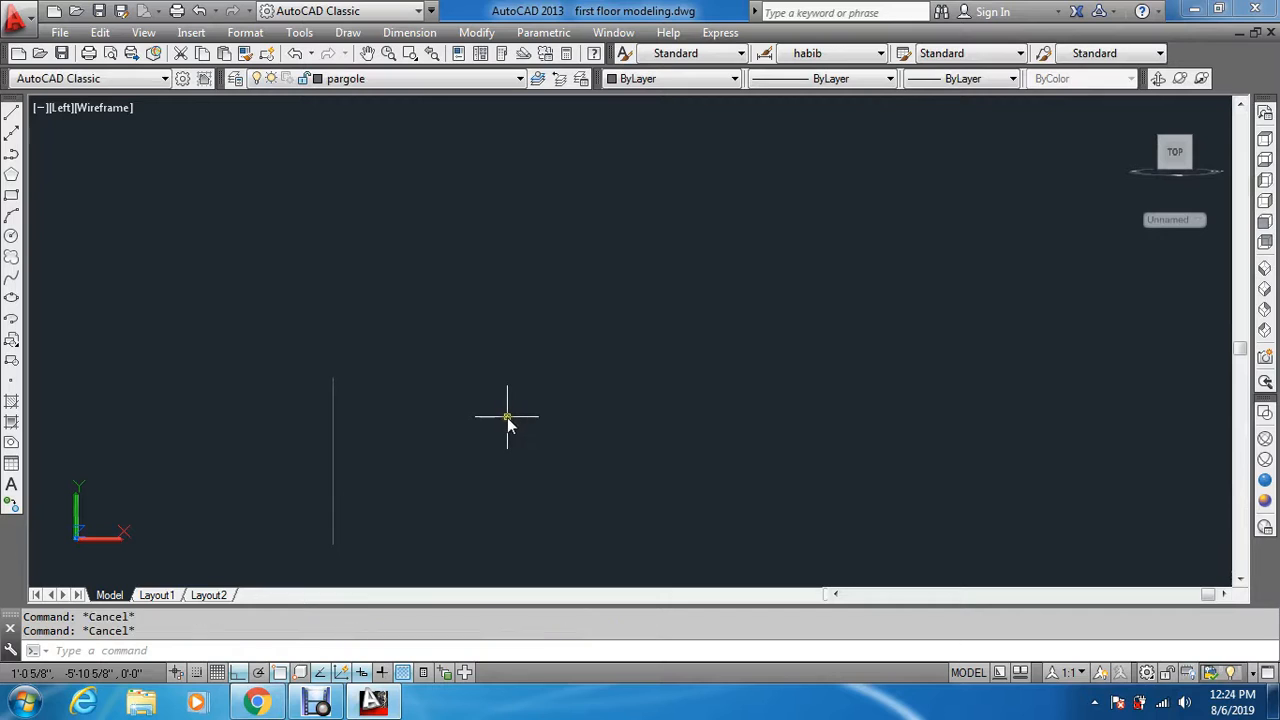
text(pl)
key(Return)
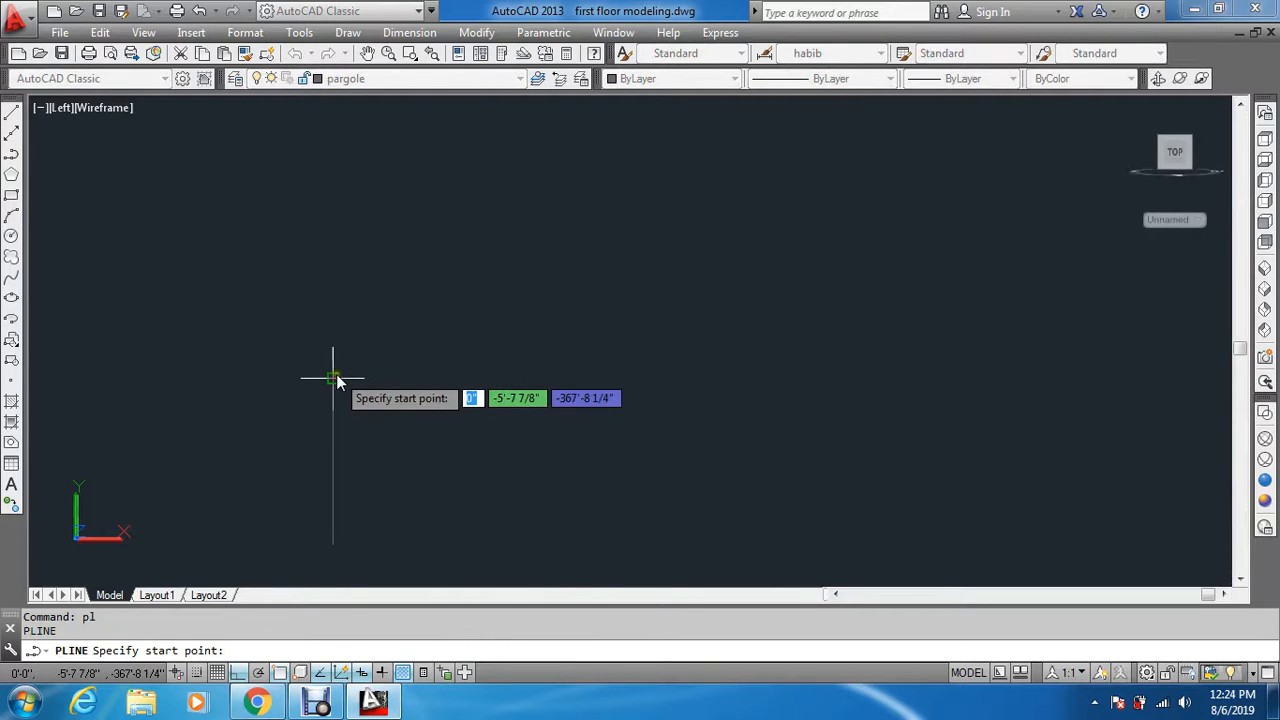
click(337, 377)
text(6)
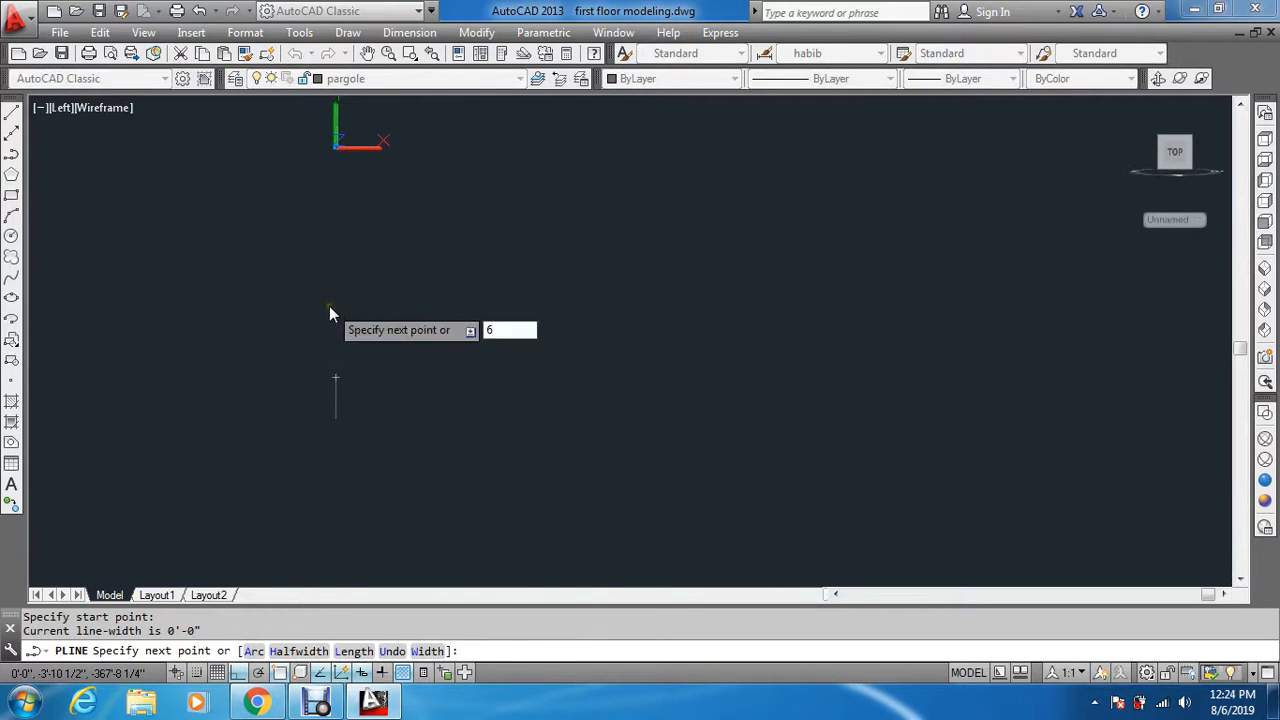
key(Return)
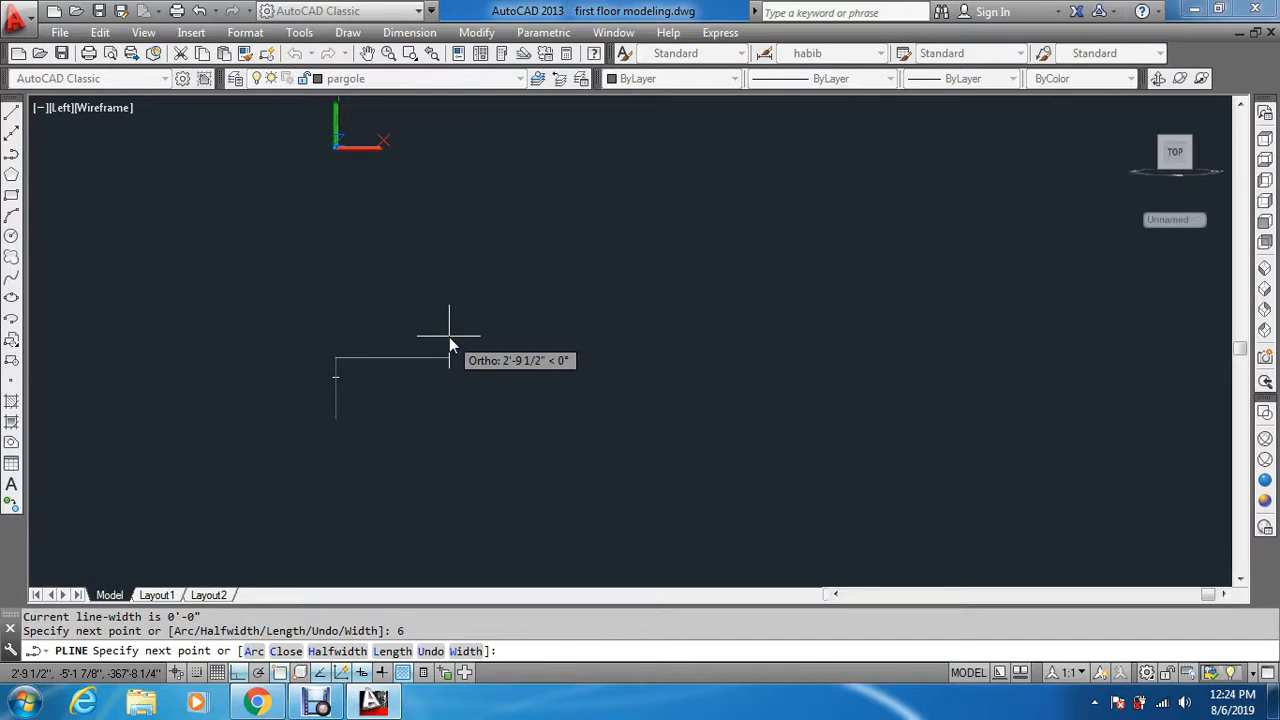
text(8)
key(Return)
scroll(369, 375, up, 3)
text(1)
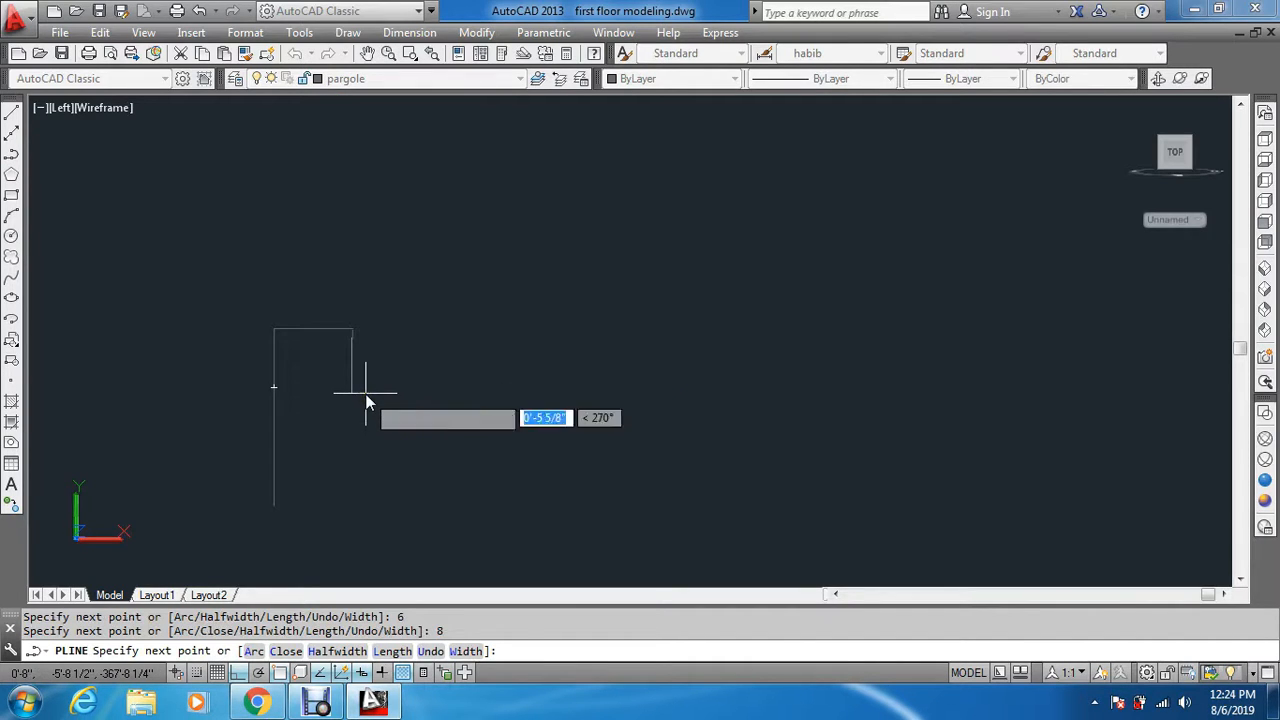
key(Return)
Continue the profile polyline with five stair steps, each going 1" left and 1" down.
scroll(315, 350, up, 2)
text(1)
key(Return)
text(1)
key(Return)
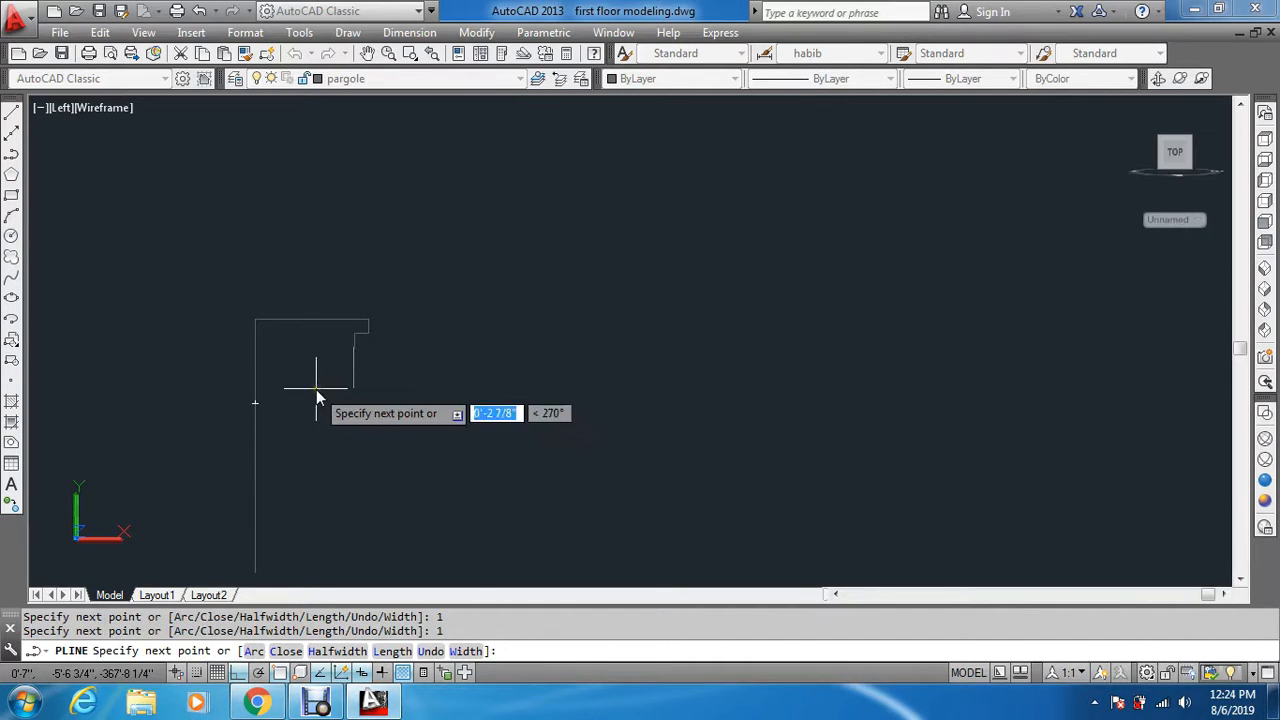
text(1)
key(Return)
text(1)
key(Return)
text(1)
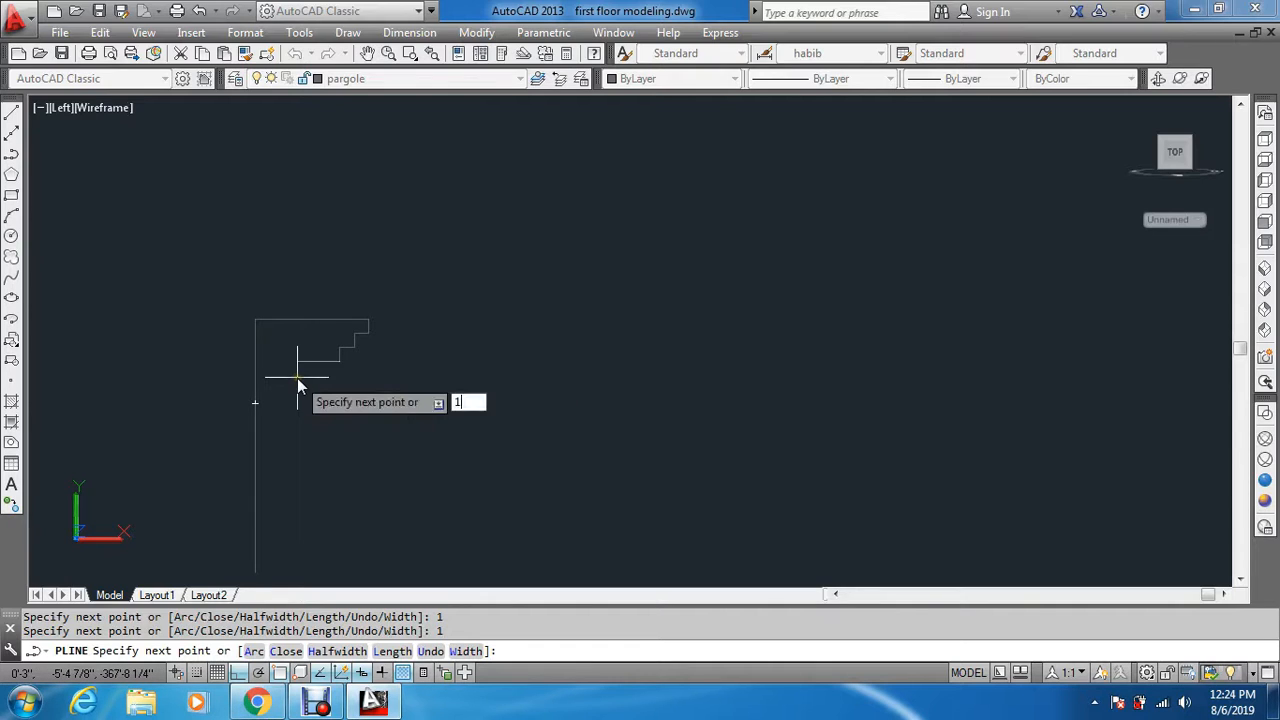
key(Return)
text(1)
key(Return)
text(1)
key(Return)
text(1)
key(Return)
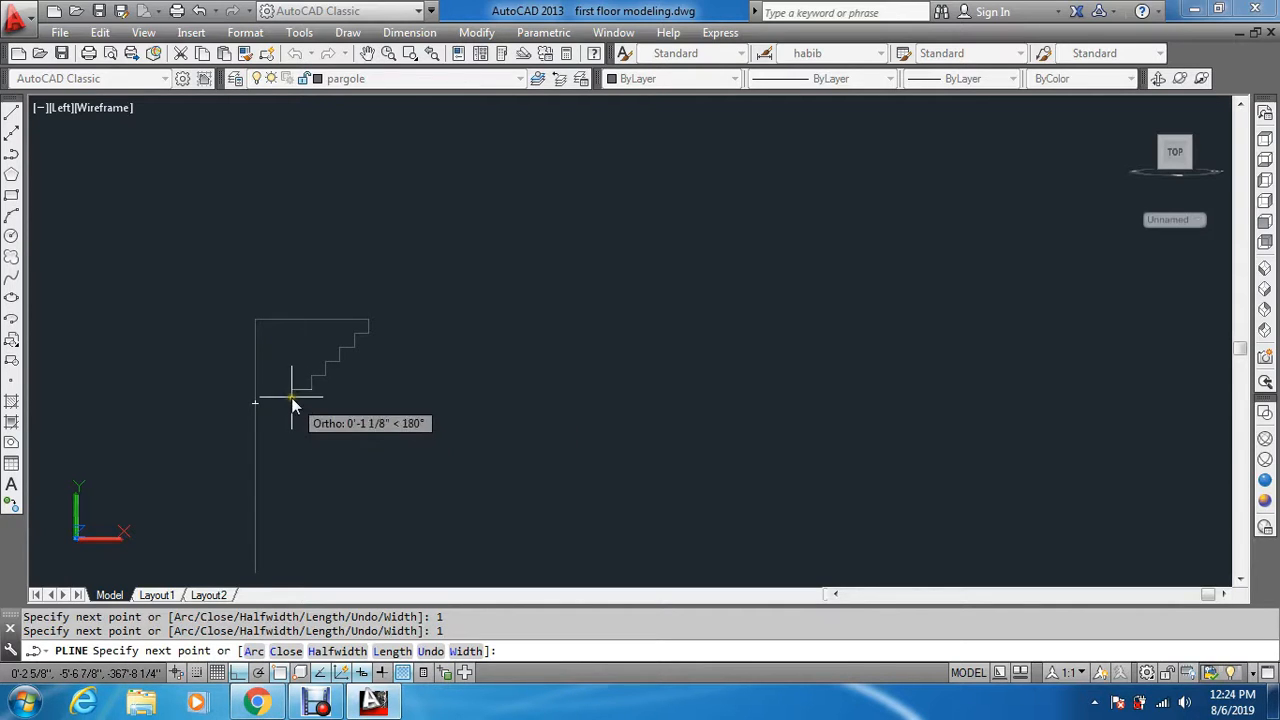
text(1)
key(Return)
text(1)
key(Return)
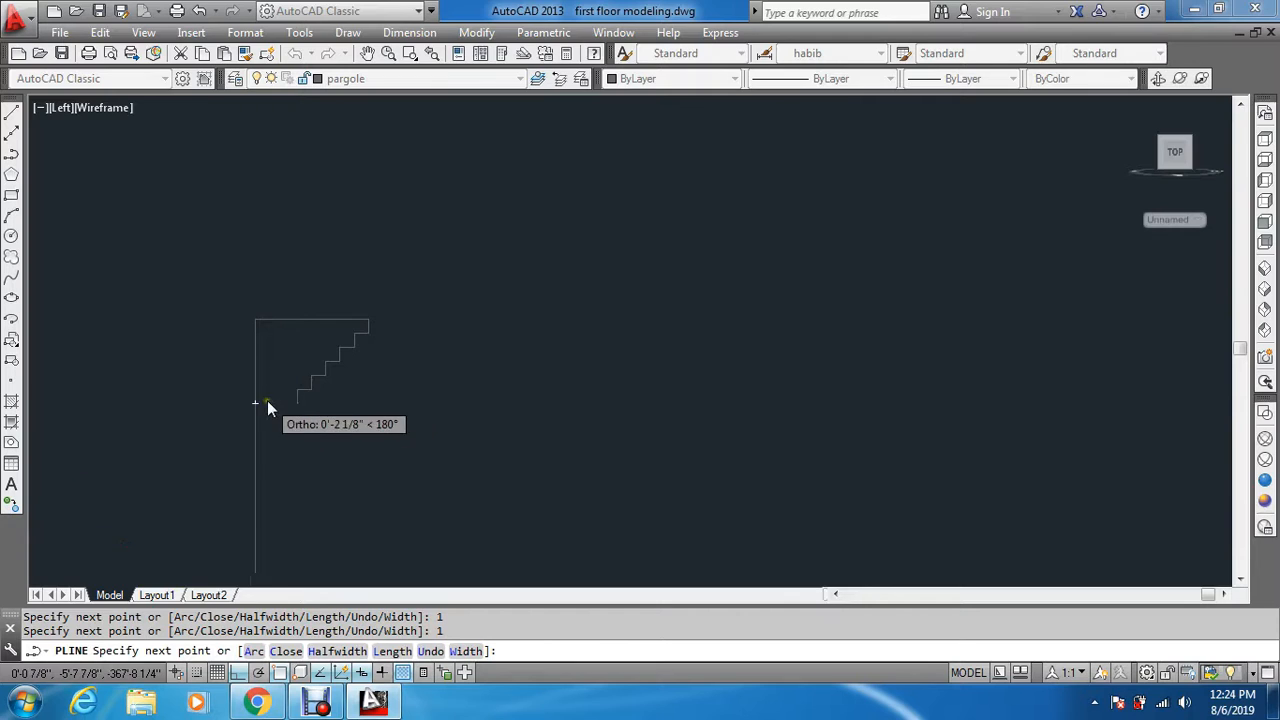
Close the stepped profile with a horizontal segment back to its start point.
scroll(240, 410, up, 5)
click(233, 410)
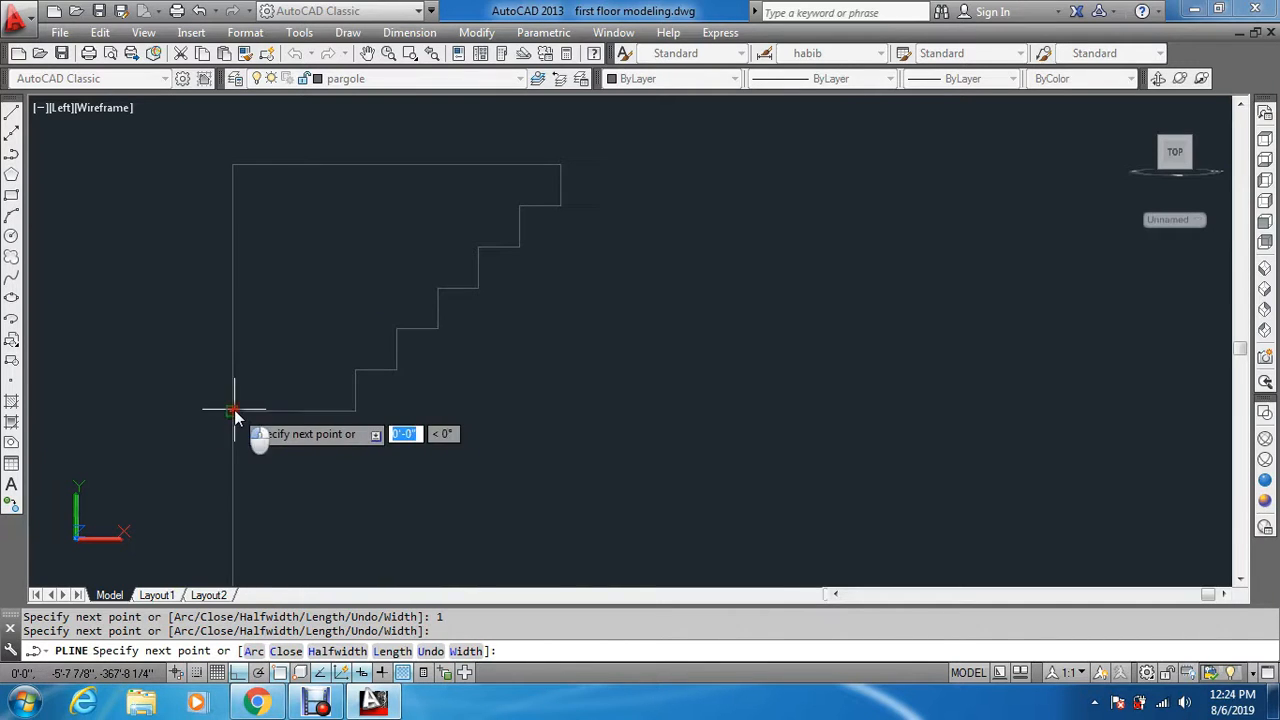
key(Escape)
key(Escape)
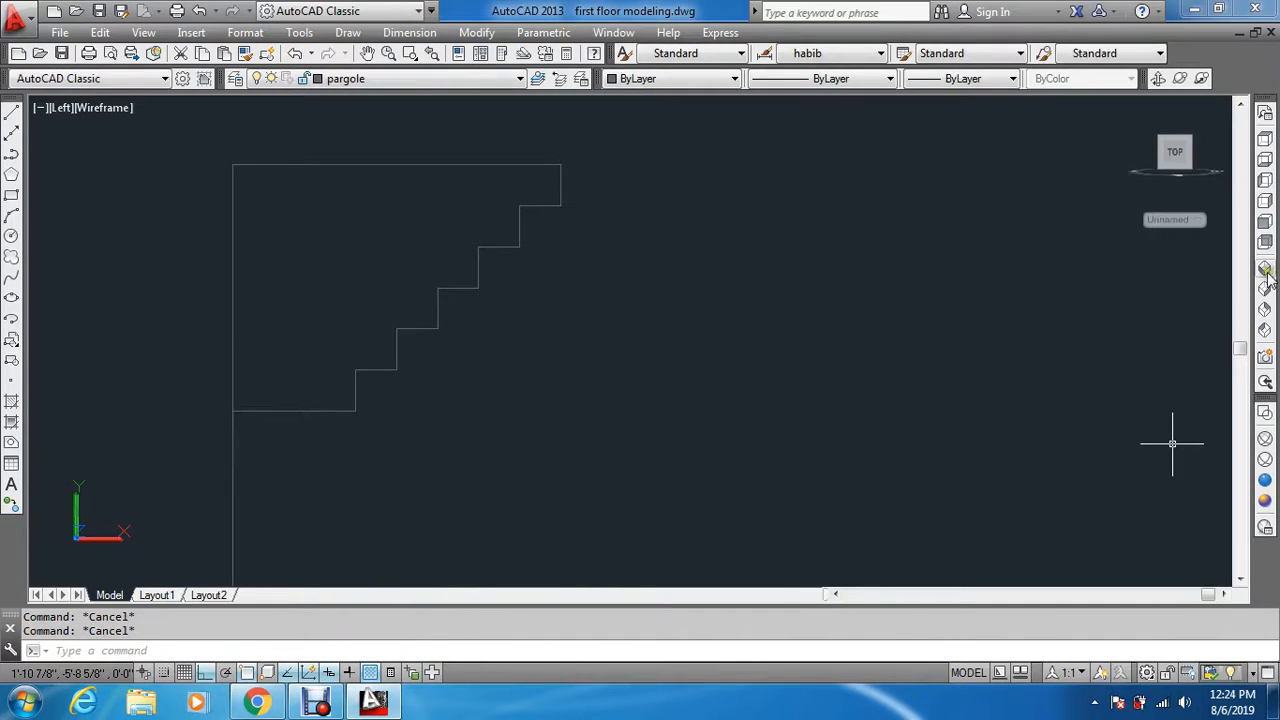
In the SW Isometric view, move the stepped profile from the peak to the near lower end of the sloped polyline.
click(1265, 274)
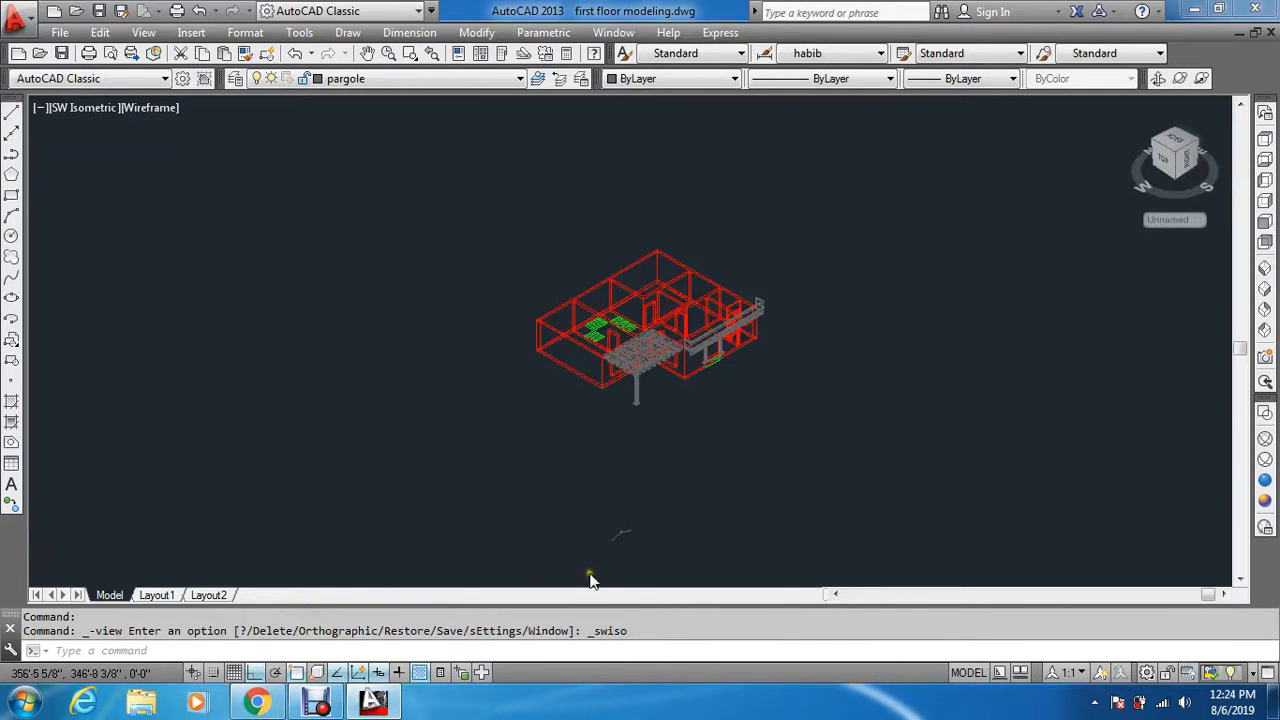
scroll(590, 580, up, 6)
key(Escape)
key(Escape)
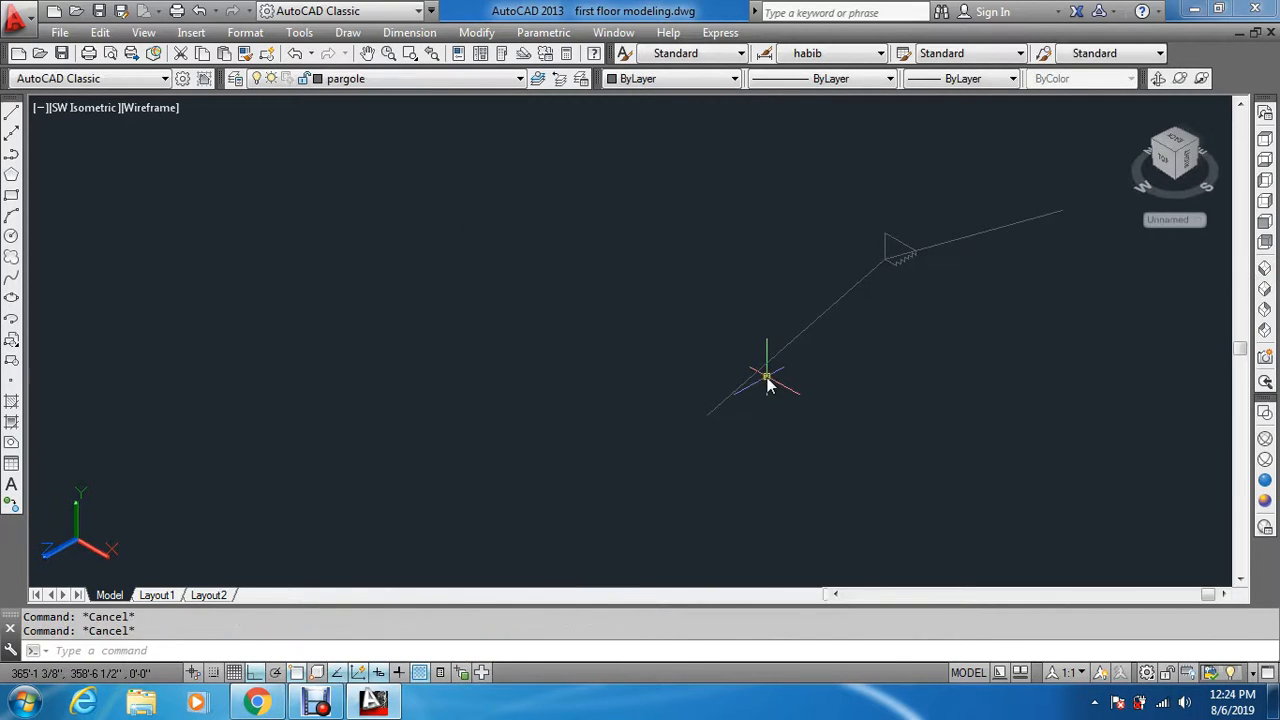
text(m)
key(Return)
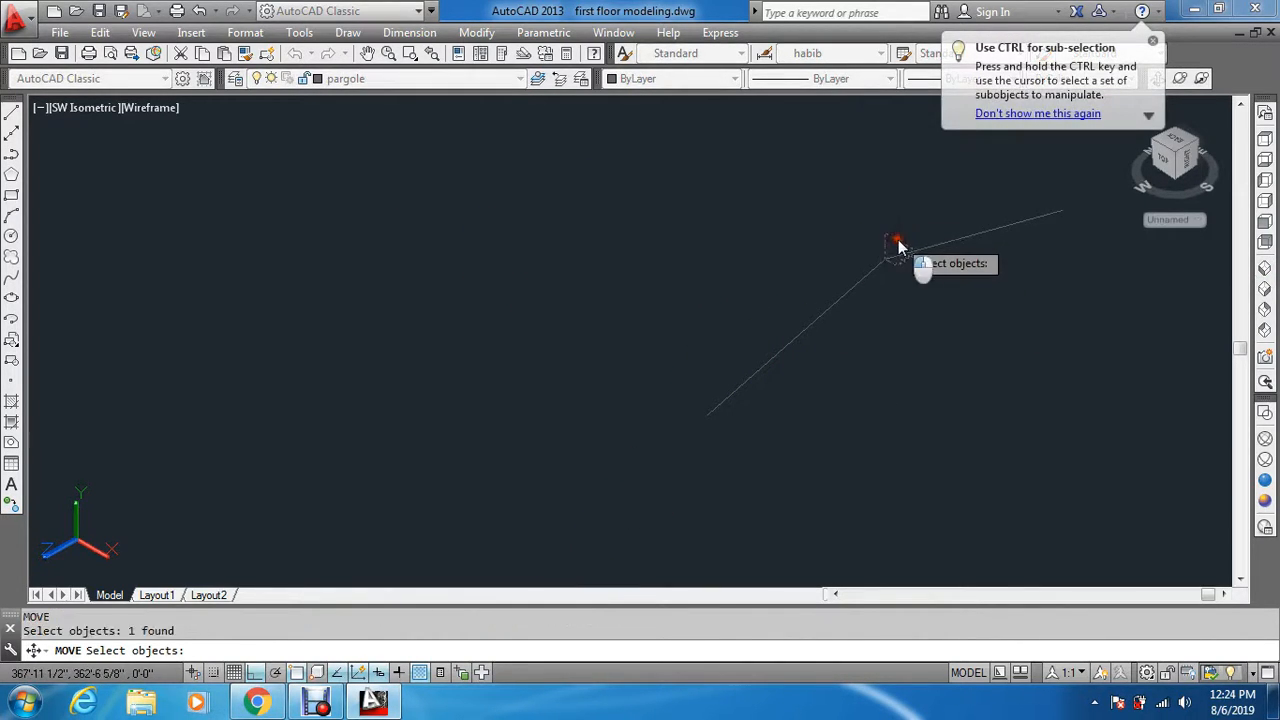
key(Return)
click(855, 268)
scroll(790, 350, down, 3)
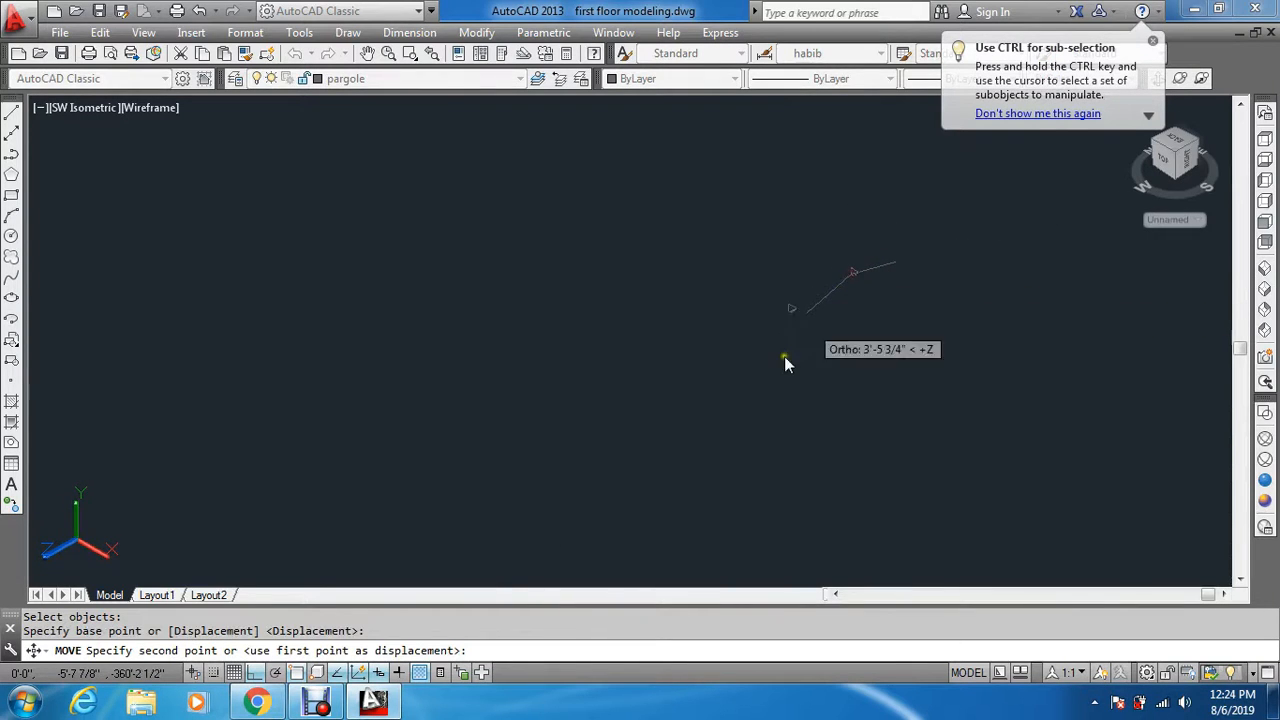
key(Escape)
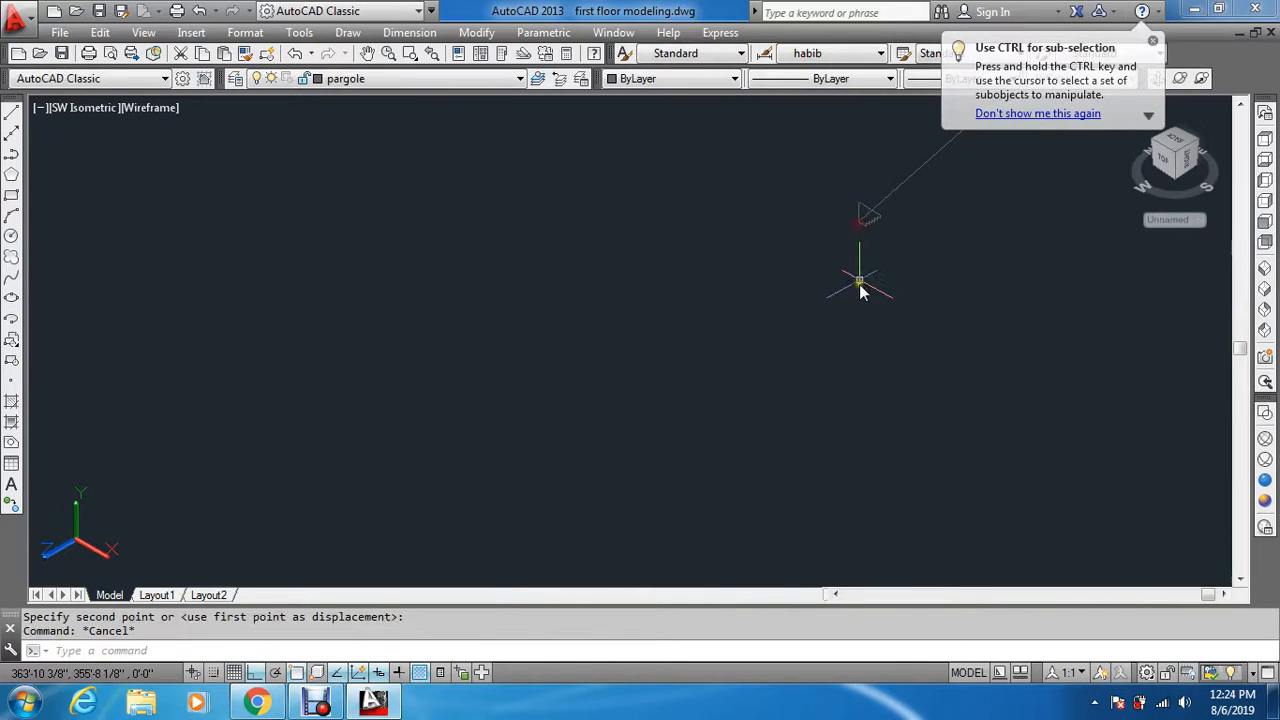
key(Escape)
Extrude the stepped profile using the Path option along the sloped polyline.
text(ext)
key(Return)
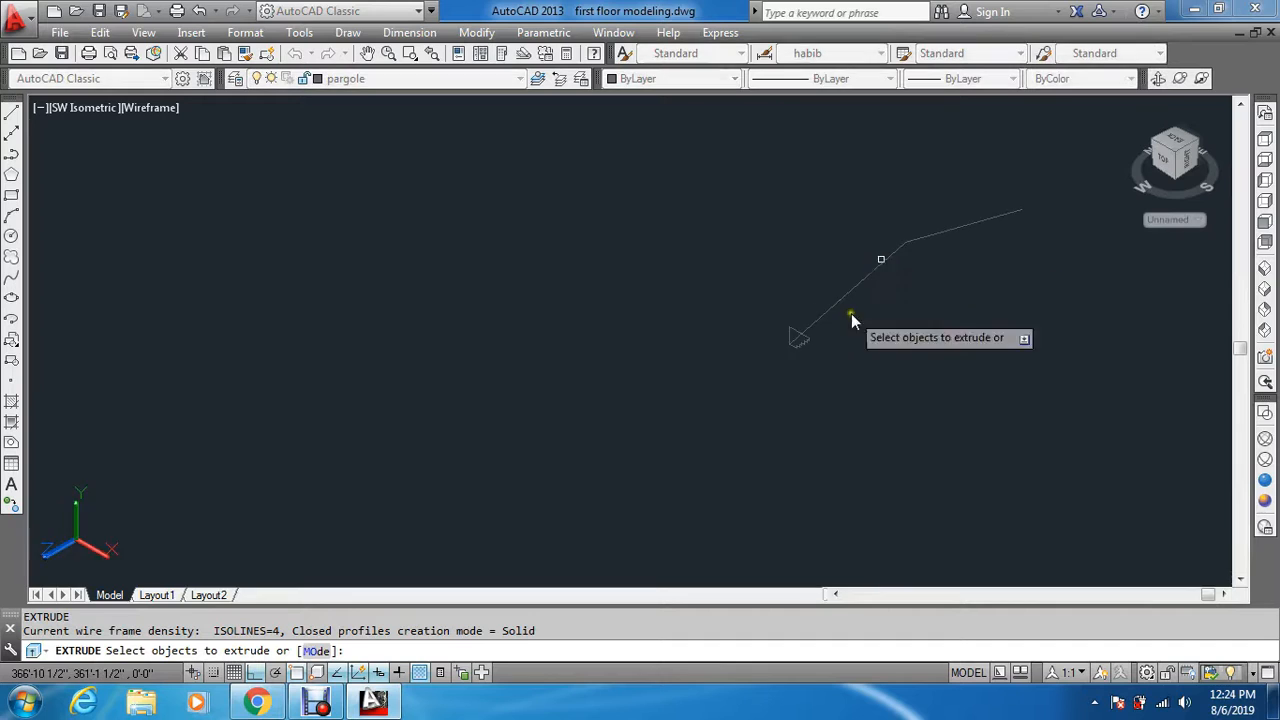
click(797, 305)
key(Return)
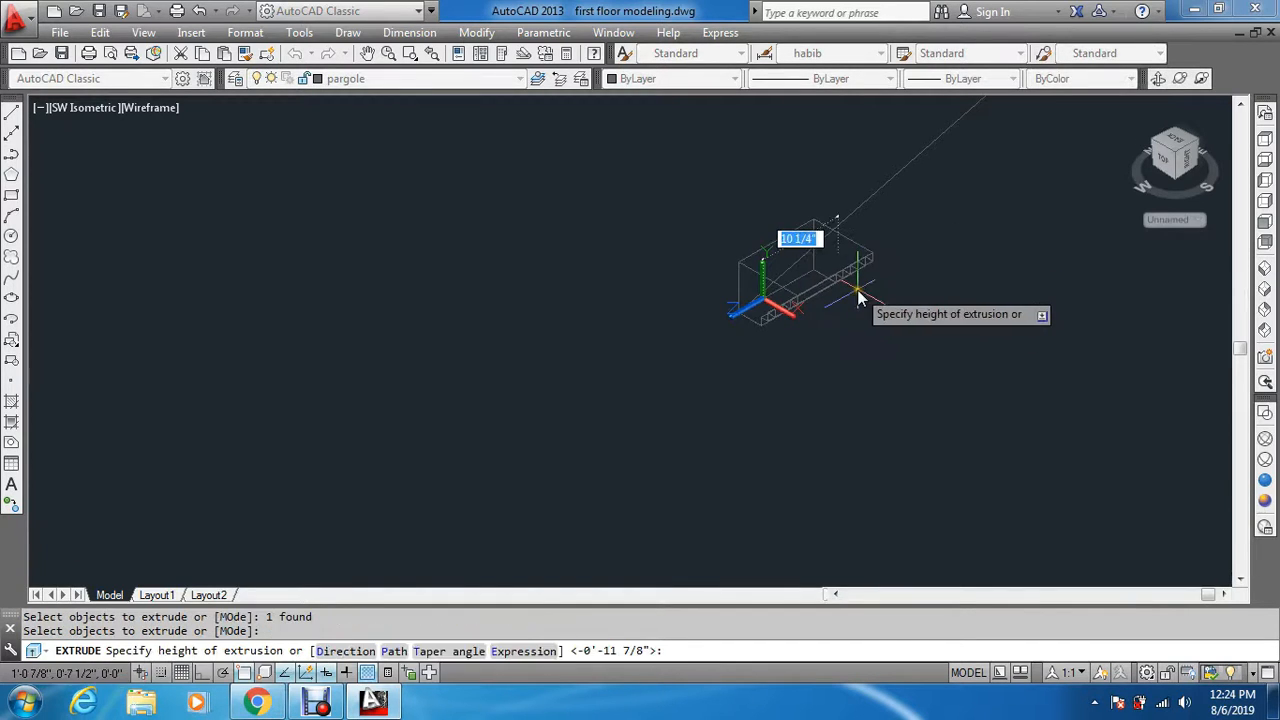
text(p)
key(Return)
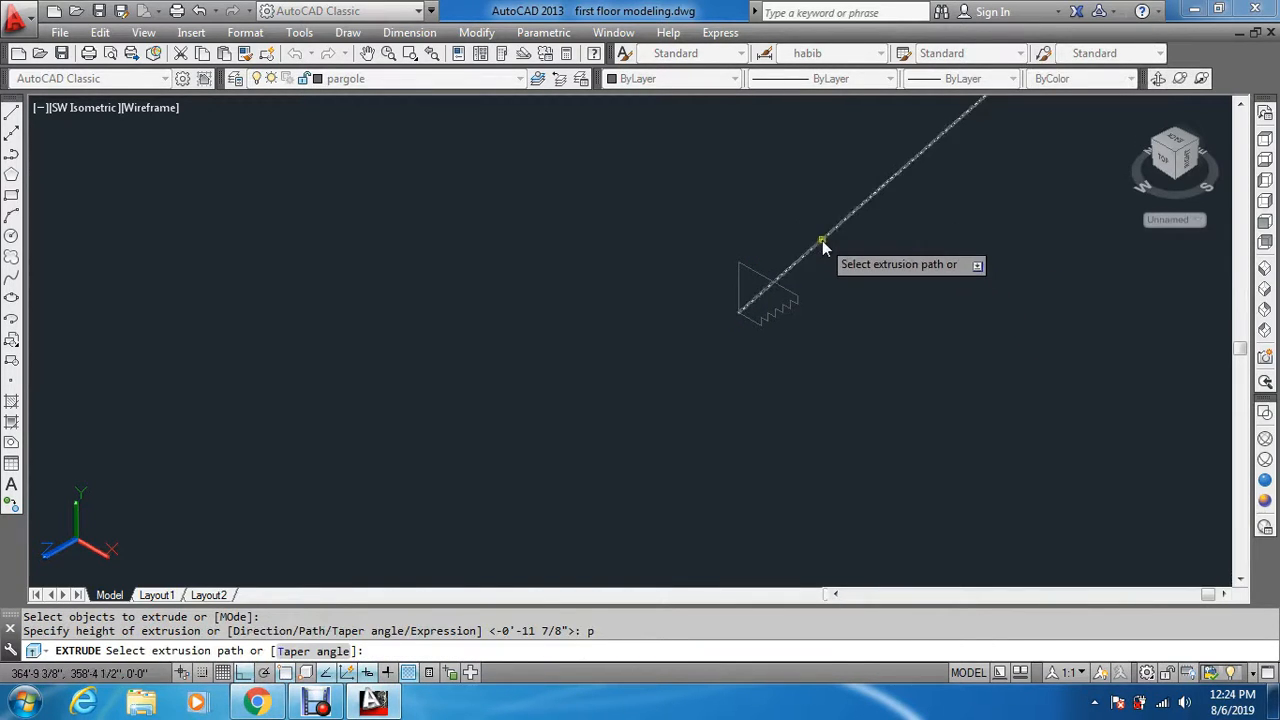
click(822, 246)
key(Escape)
key(Escape)
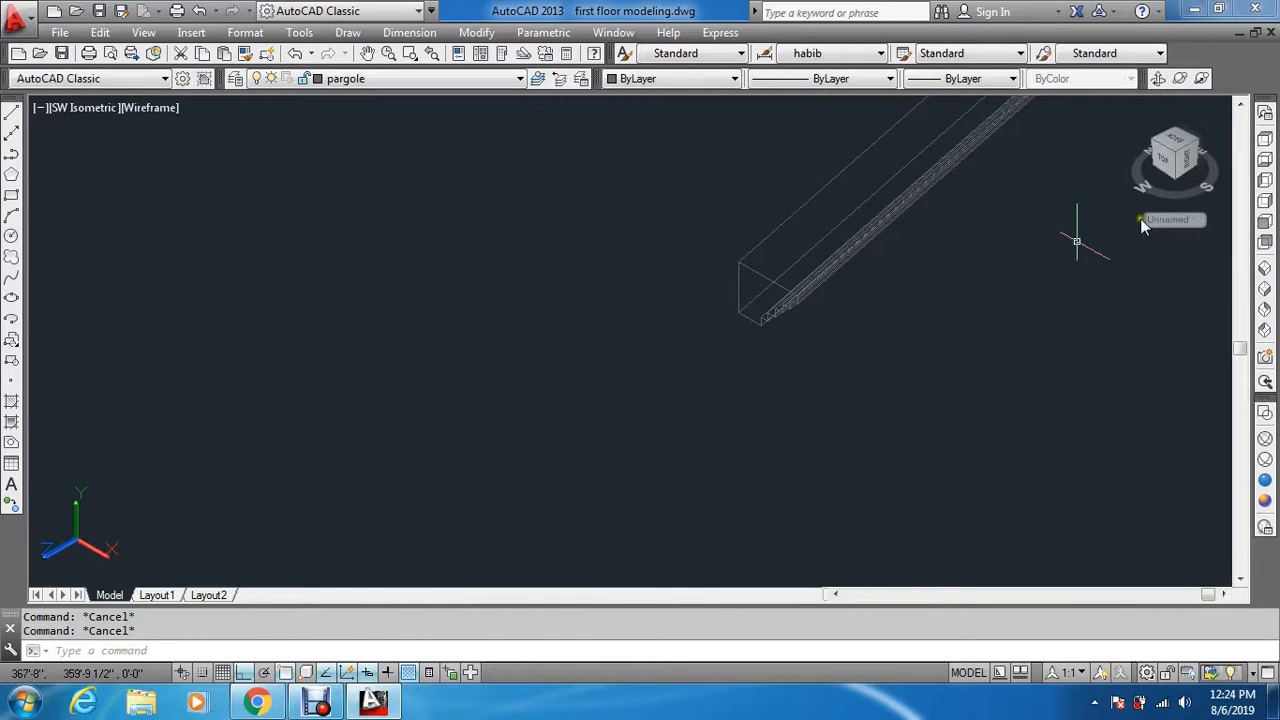
Switch the viewport to the Top view to bring the floor plan and the extruded gable molding into plan.
click(1265, 139)
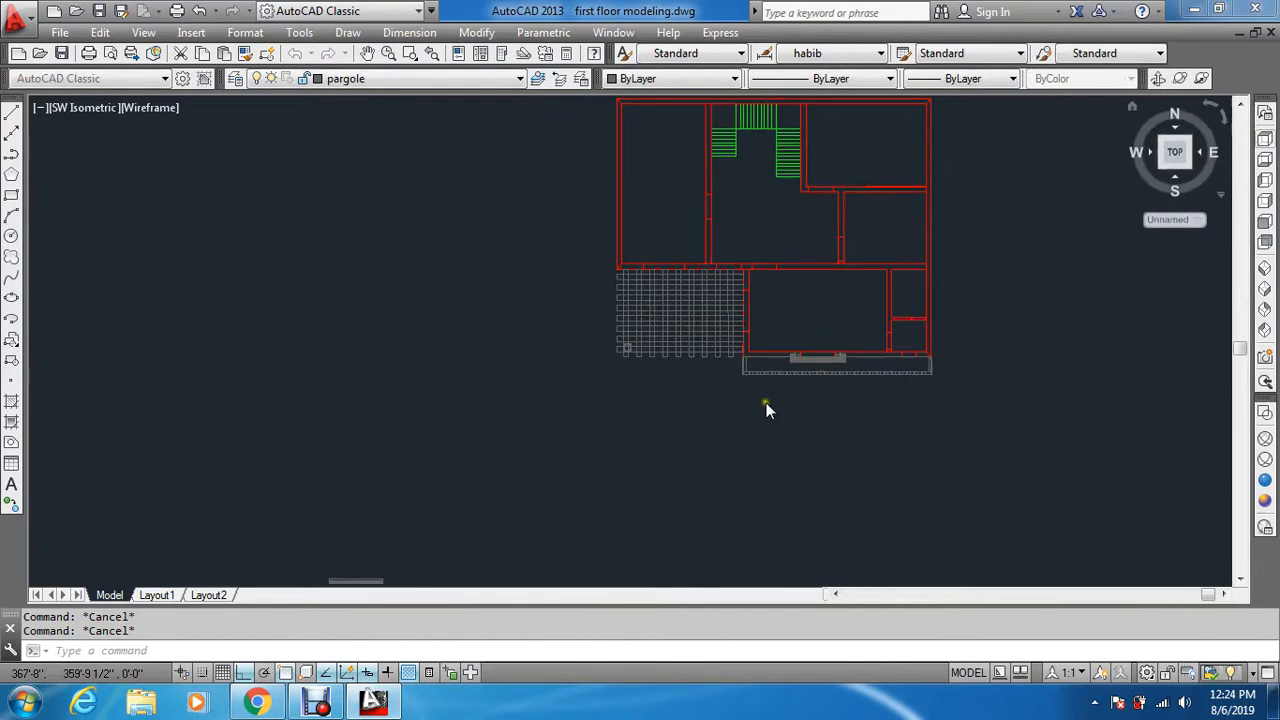
key(Escape)
key(Escape)
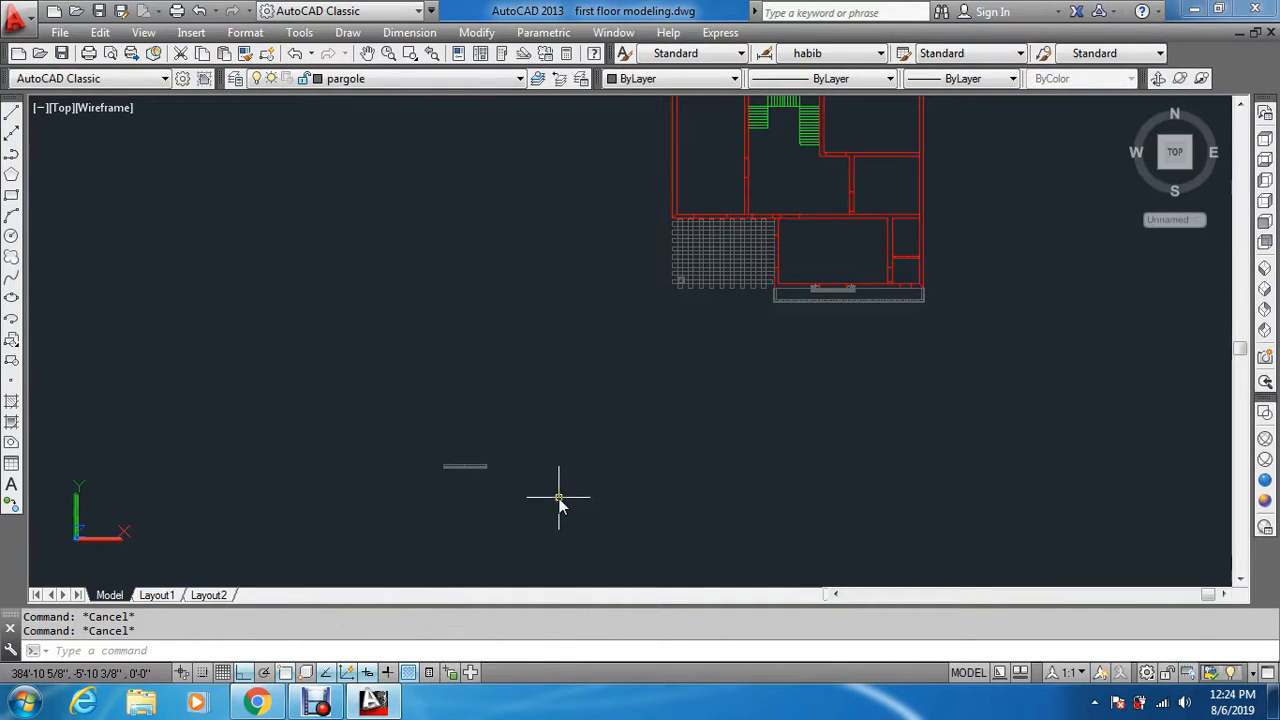
text(m)
key(Return)
scroll(495, 478, up, 6)
click(502, 414)
click(375, 450)
key(Return)
scroll(484, 458, up, 2)
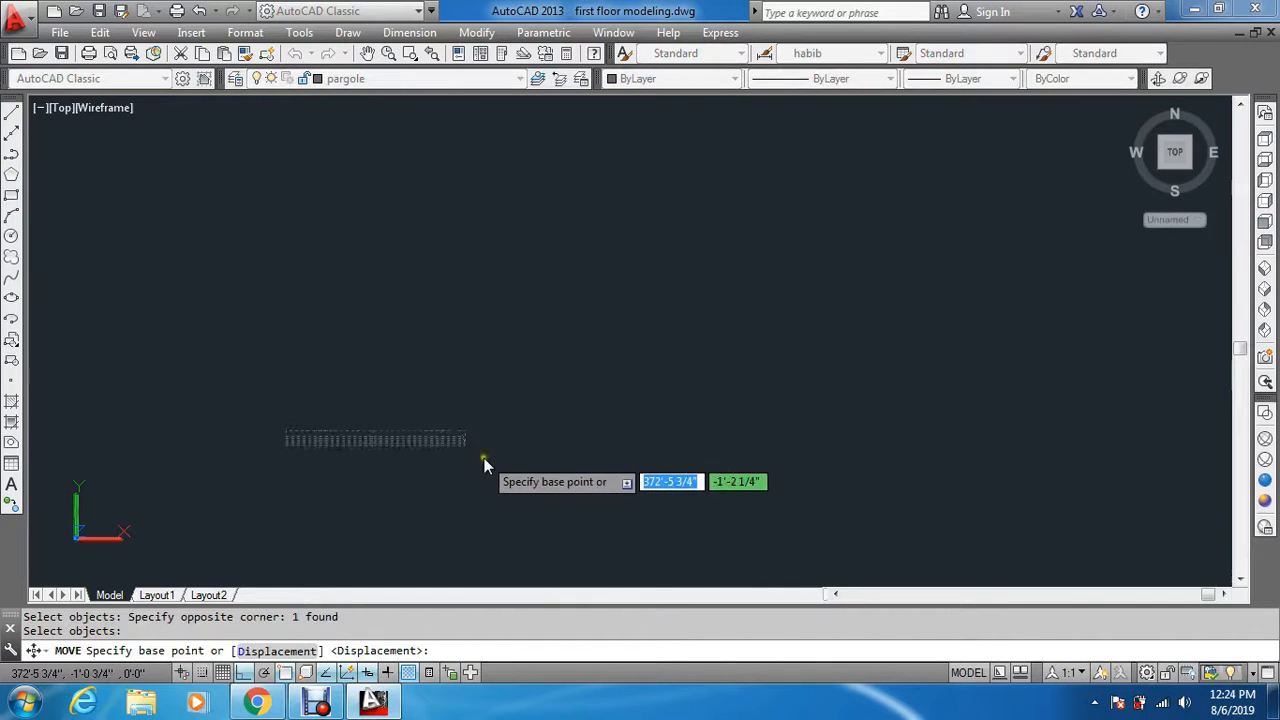
scroll(445, 400, up, 8)
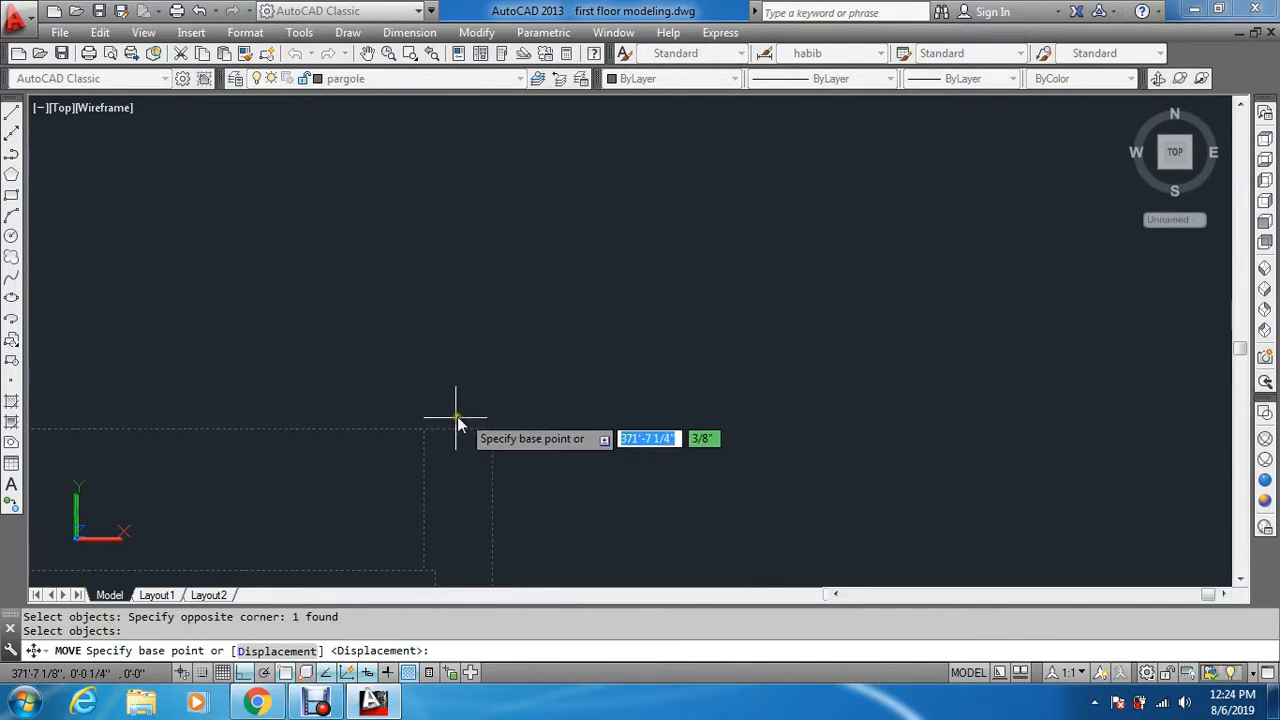
scroll(458, 426, down, 4)
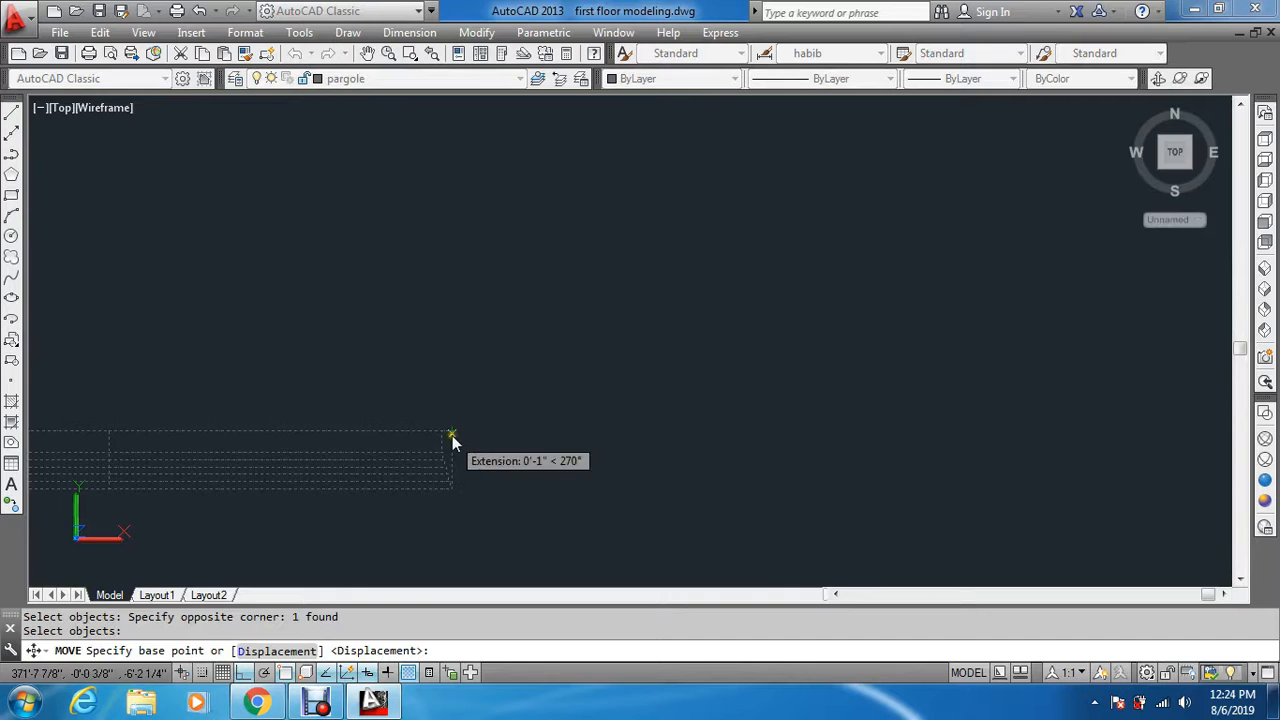
click(453, 437)
scroll(484, 490, down, 4)
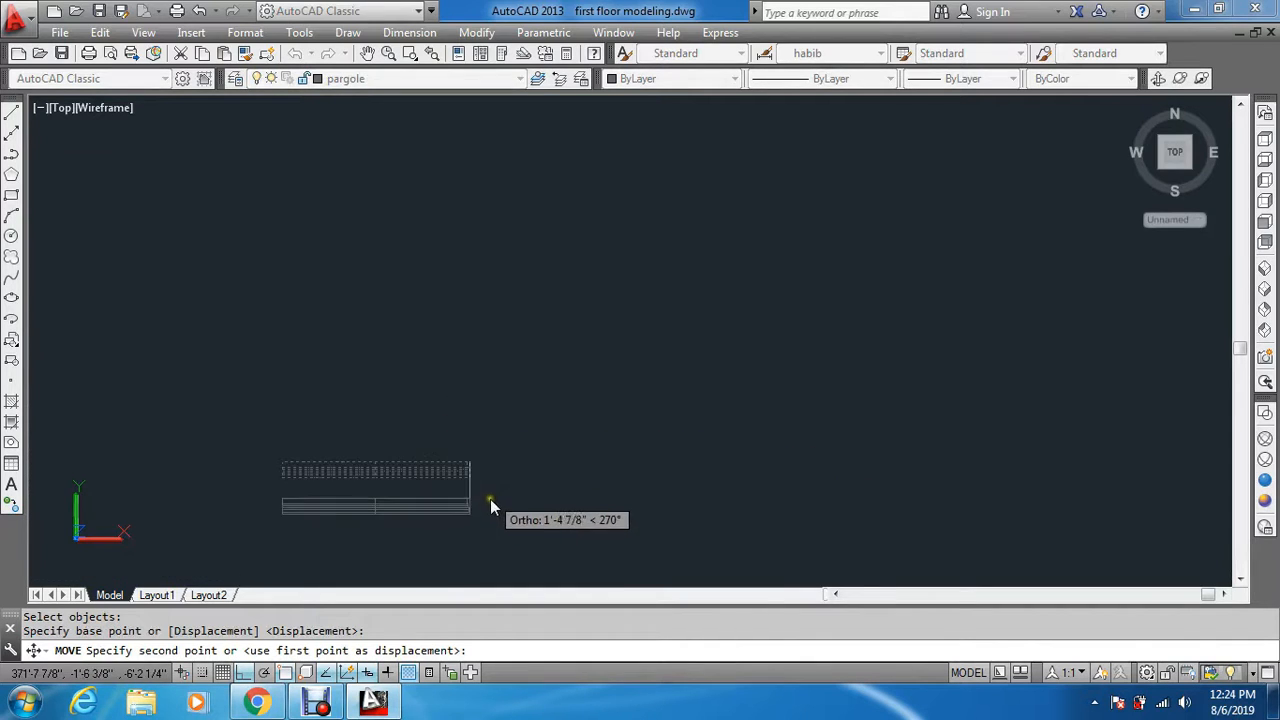
scroll(686, 489, up, 8)
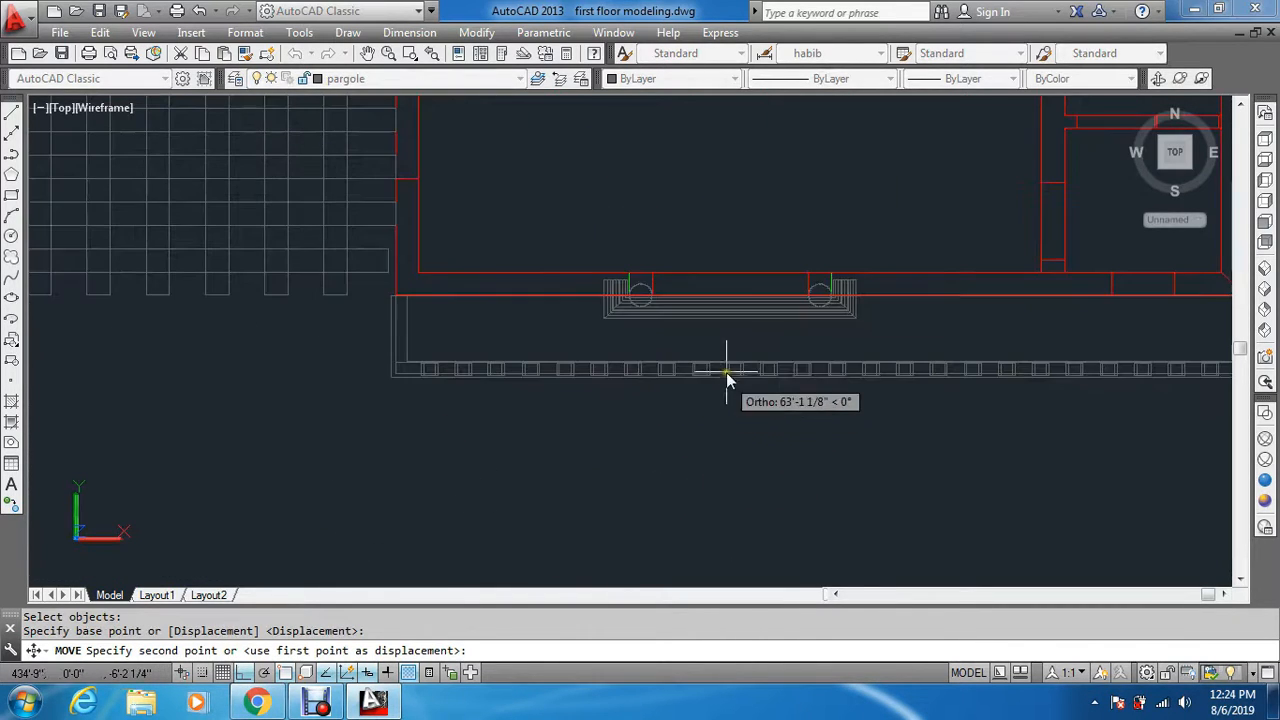
scroll(745, 315, down, 3)
key(Escape)
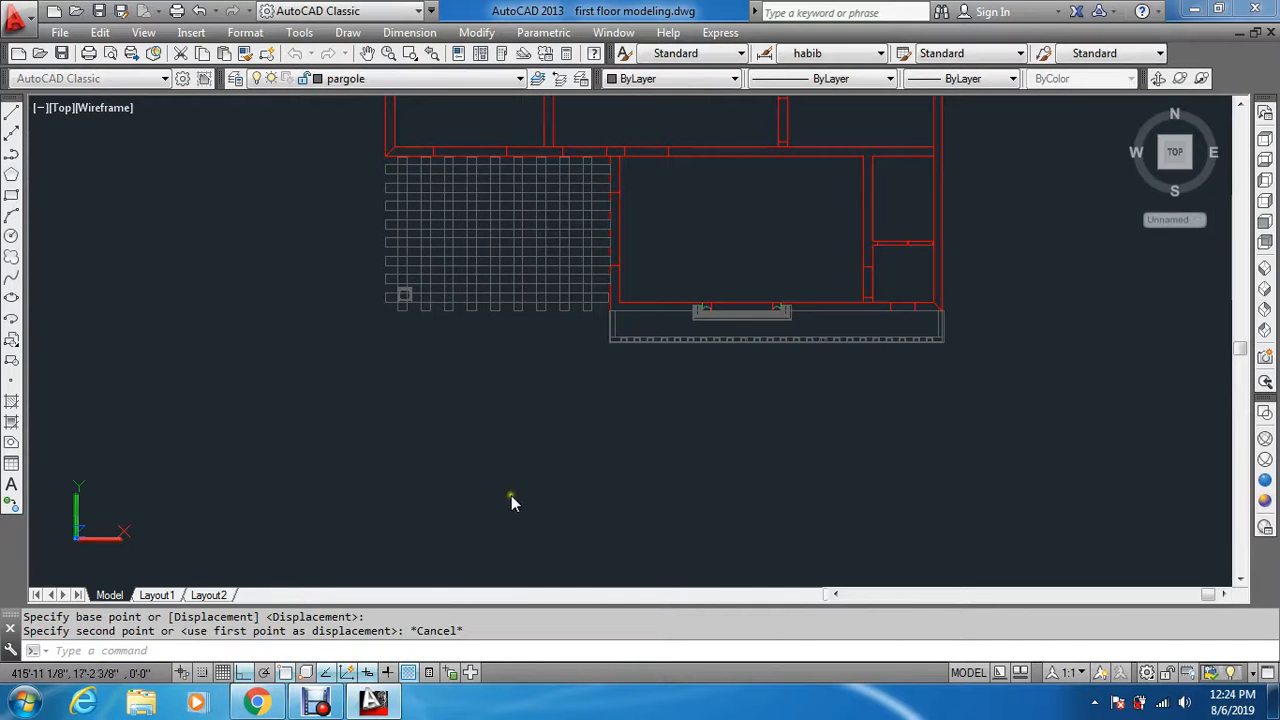
Move the gable molding from the midpoint of its back edge to the front wall line, centred between the two columns.
key(Return)
scroll(511, 495, down, 6)
scroll(450, 508, up, 7)
scroll(270, 460, down, 3)
middle_drag(264, 399, 609, 279)
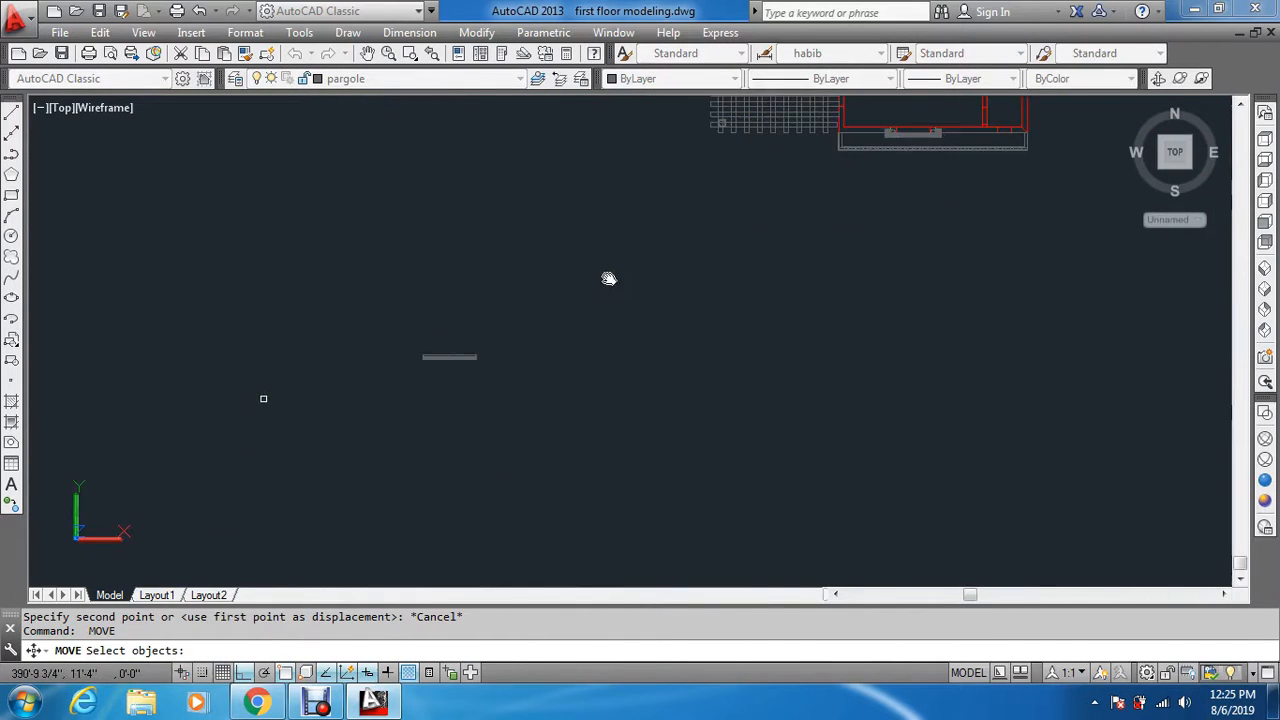
scroll(520, 314, up, 2)
click(521, 318)
click(341, 408)
key(Return)
scroll(401, 374, up, 9)
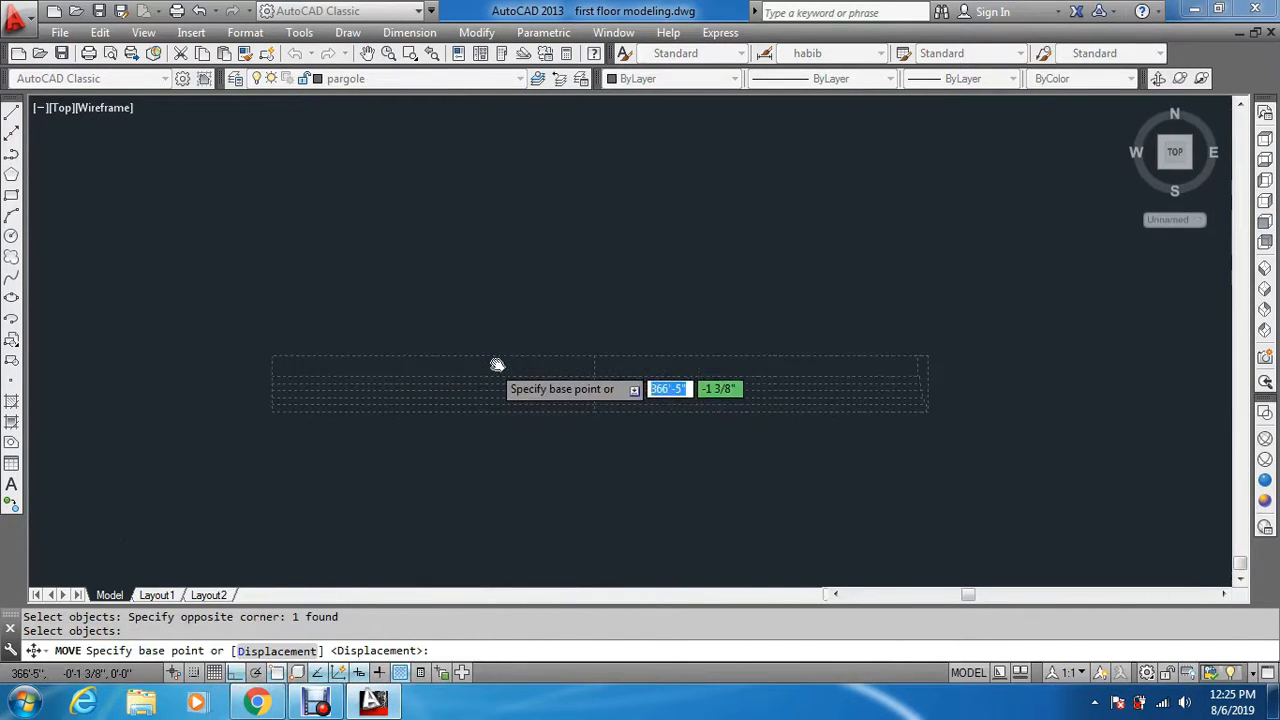
click(594, 355)
scroll(594, 362, down, 8)
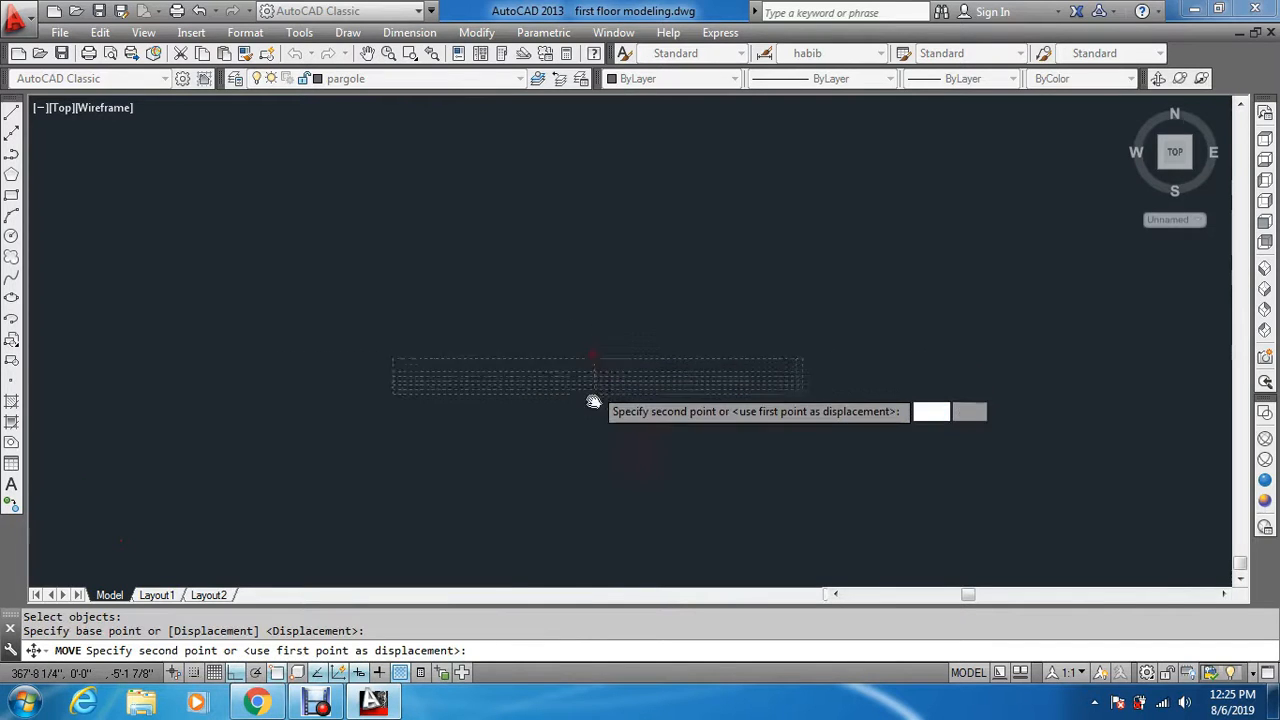
scroll(575, 457, down, 3)
scroll(670, 409, up, 10)
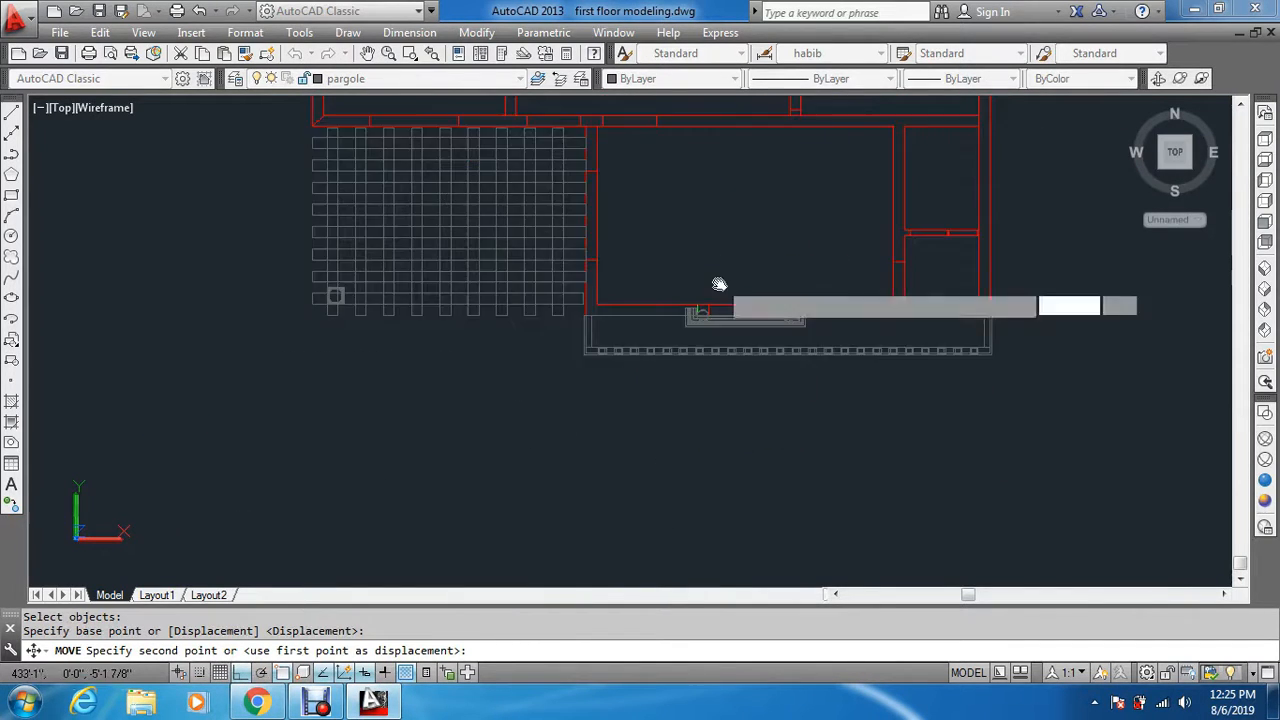
scroll(758, 314, up, 2)
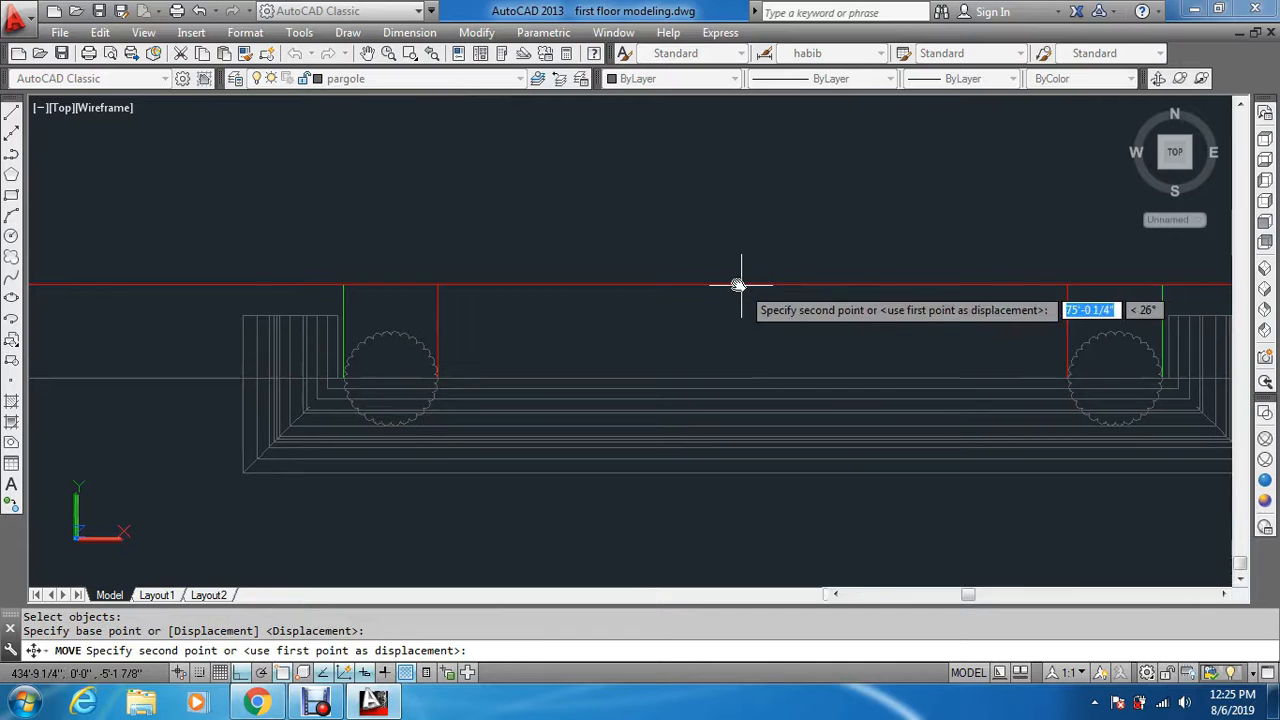
click(752, 289)
key(Escape)
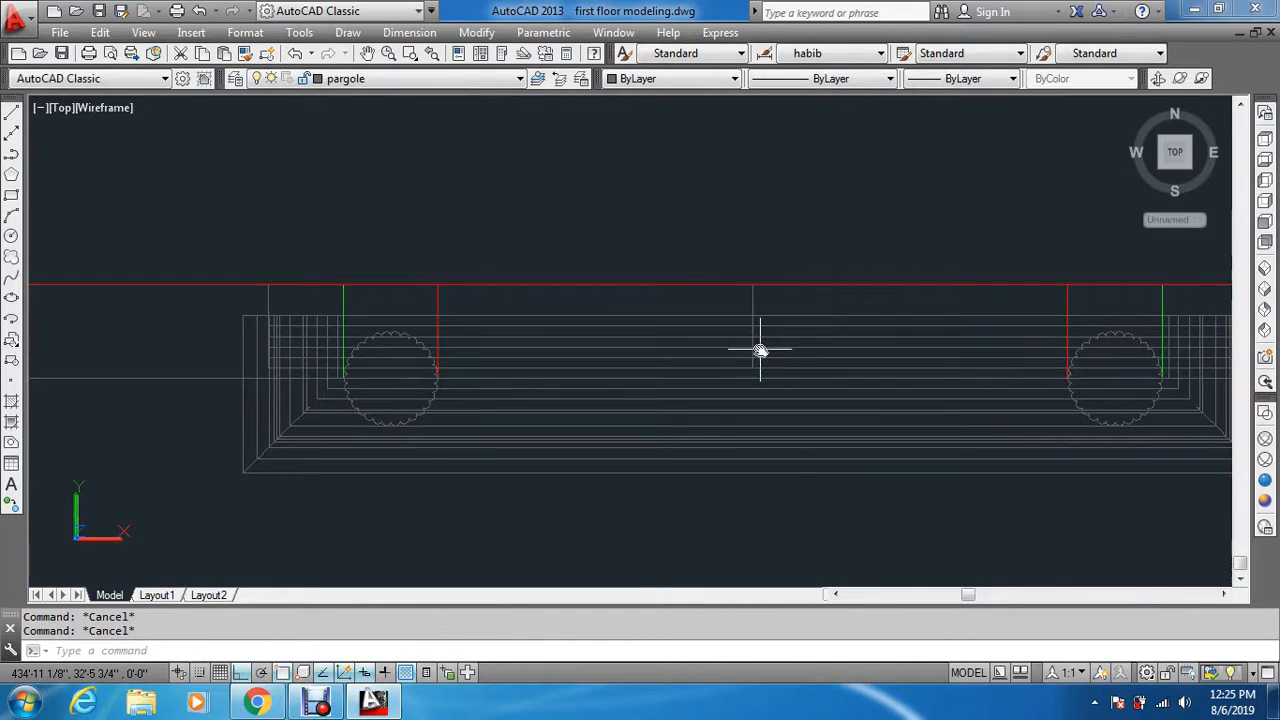
Move the gable molding straight outward from the front wall so it lies over the columns and the stepped cornice.
text(m)
key(Return)
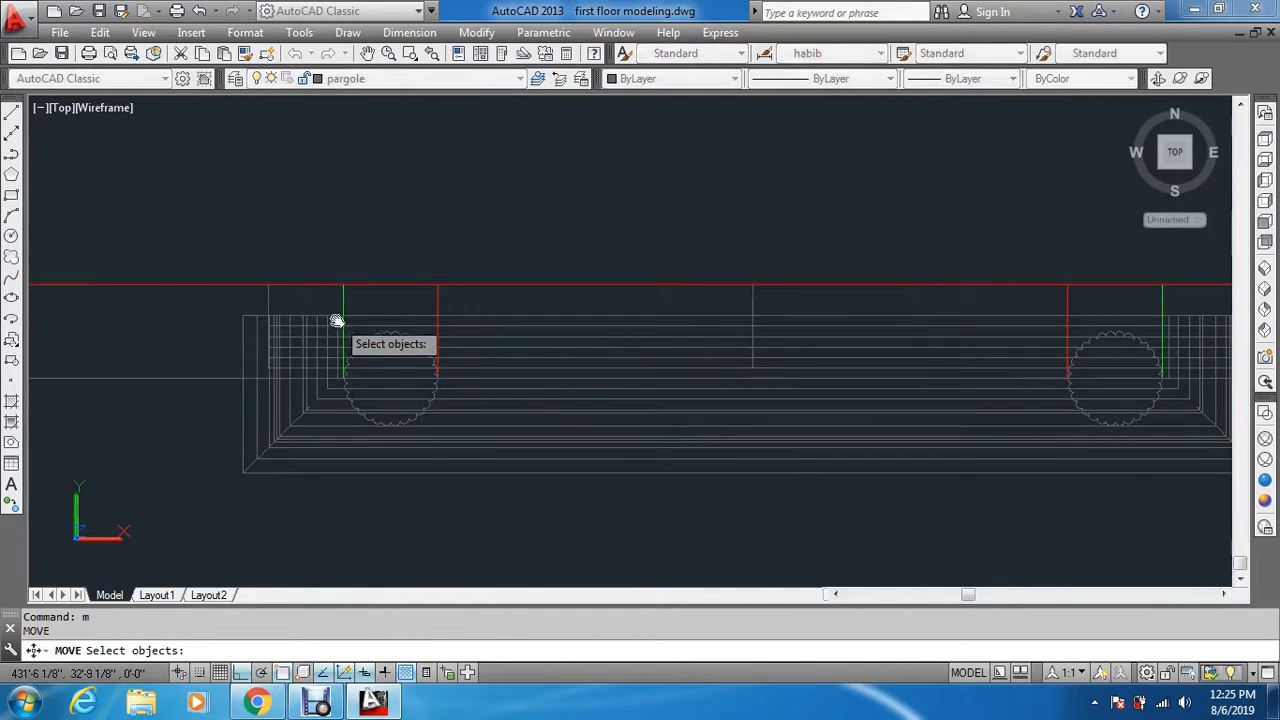
click(273, 308)
scroll(296, 320, down, 2)
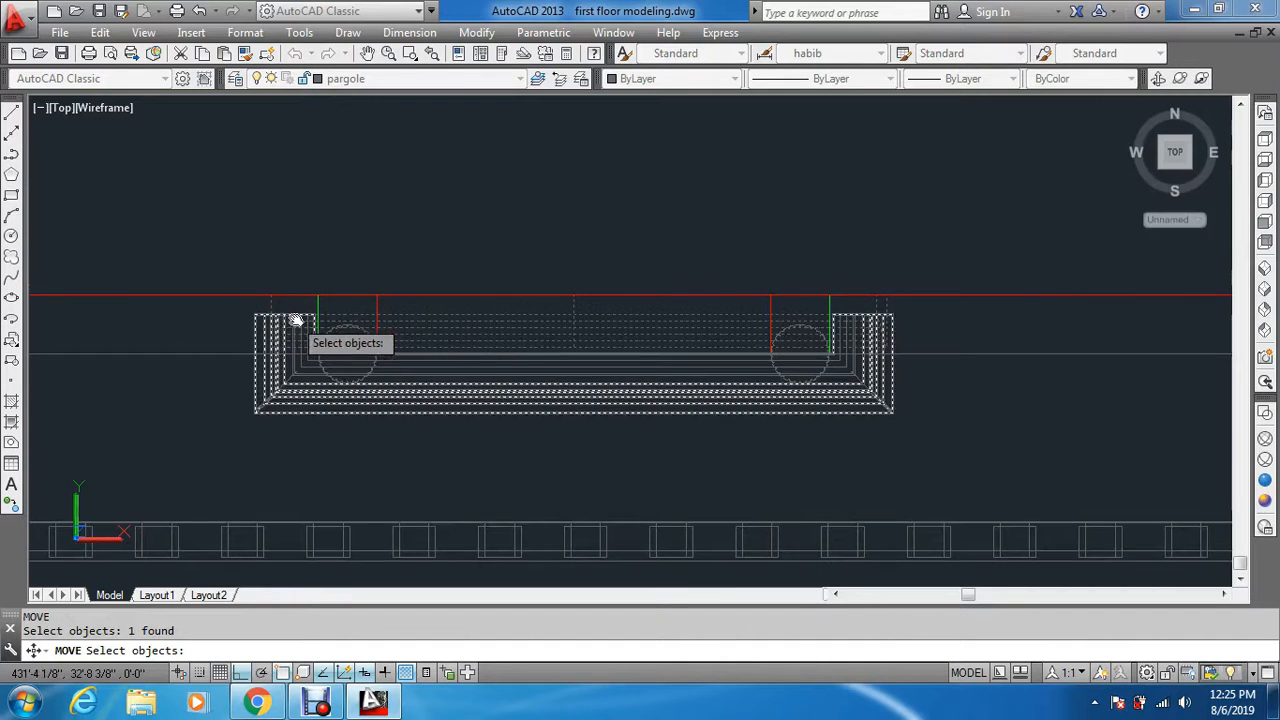
key(Return)
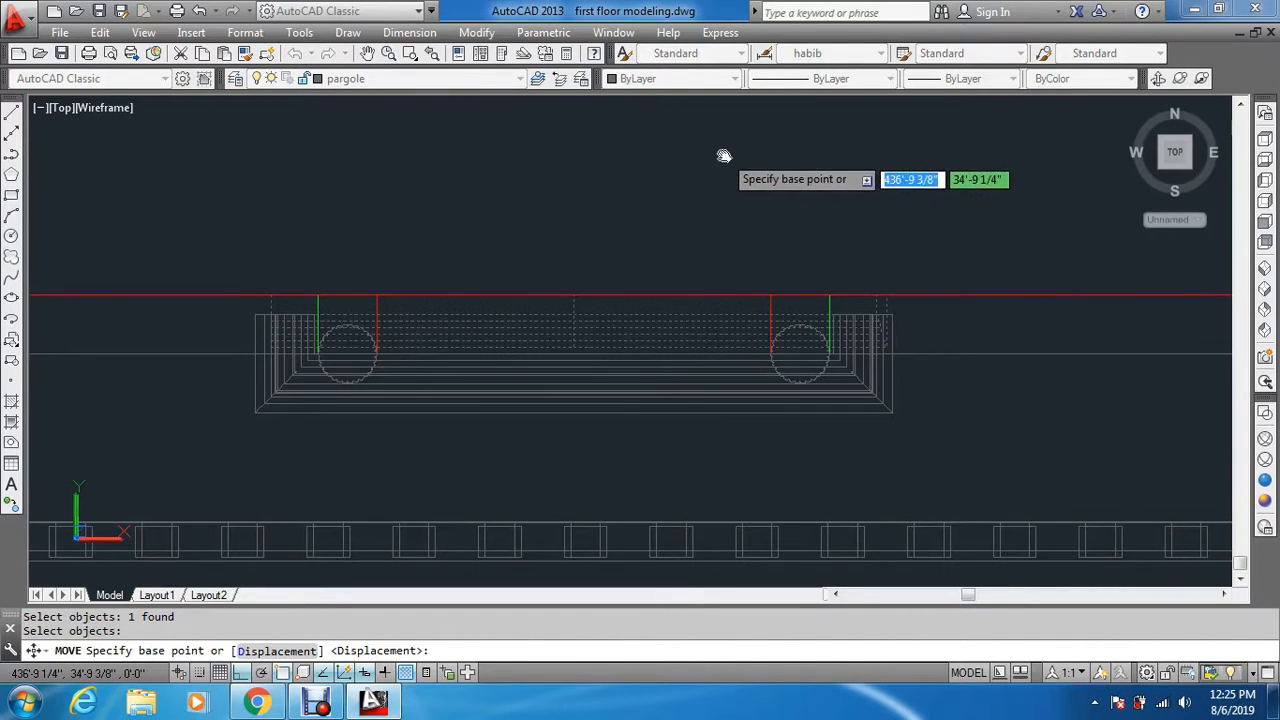
click(718, 160)
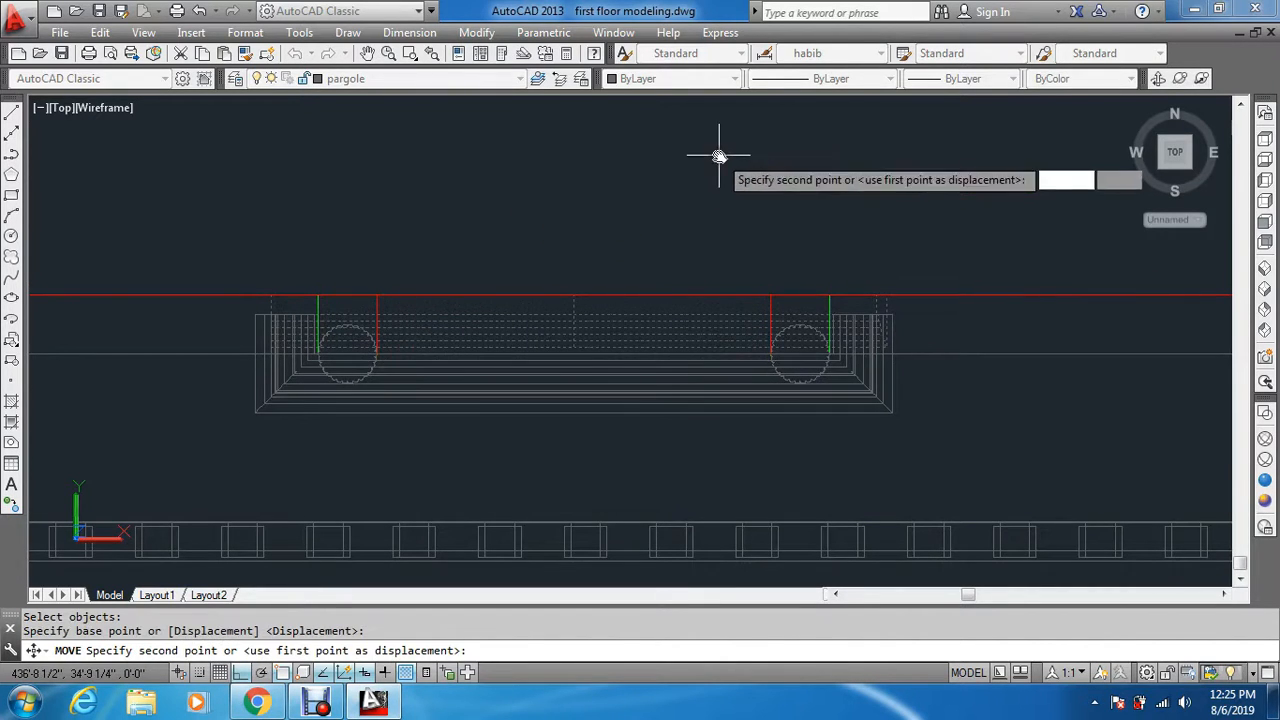
click(757, 212)
key(Escape)
key(space)
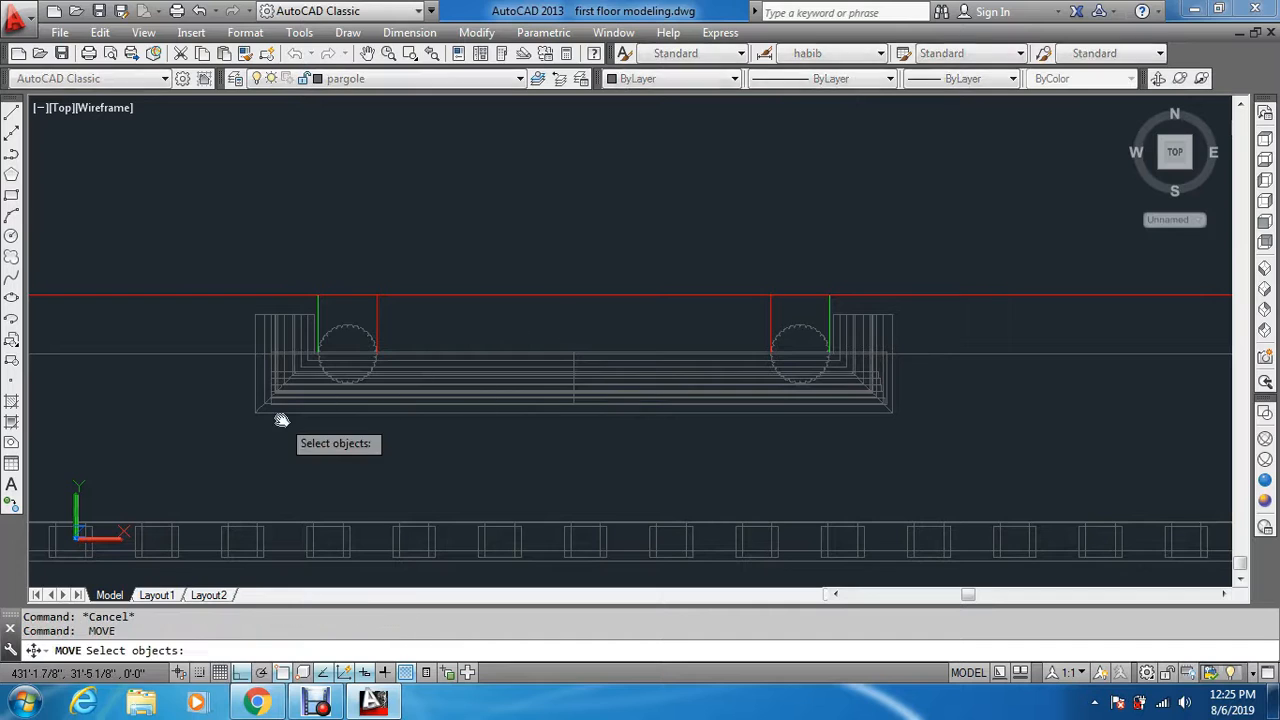
scroll(276, 404, up, 4)
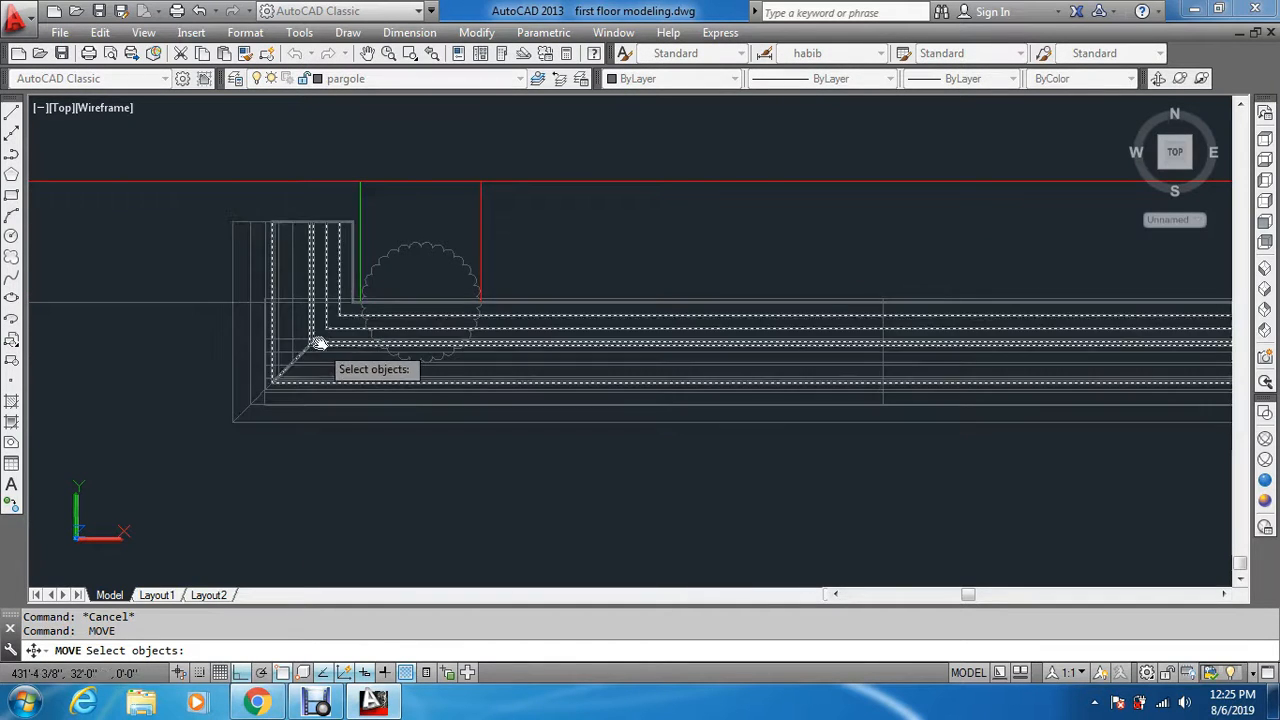
key(Escape)
key(Escape)
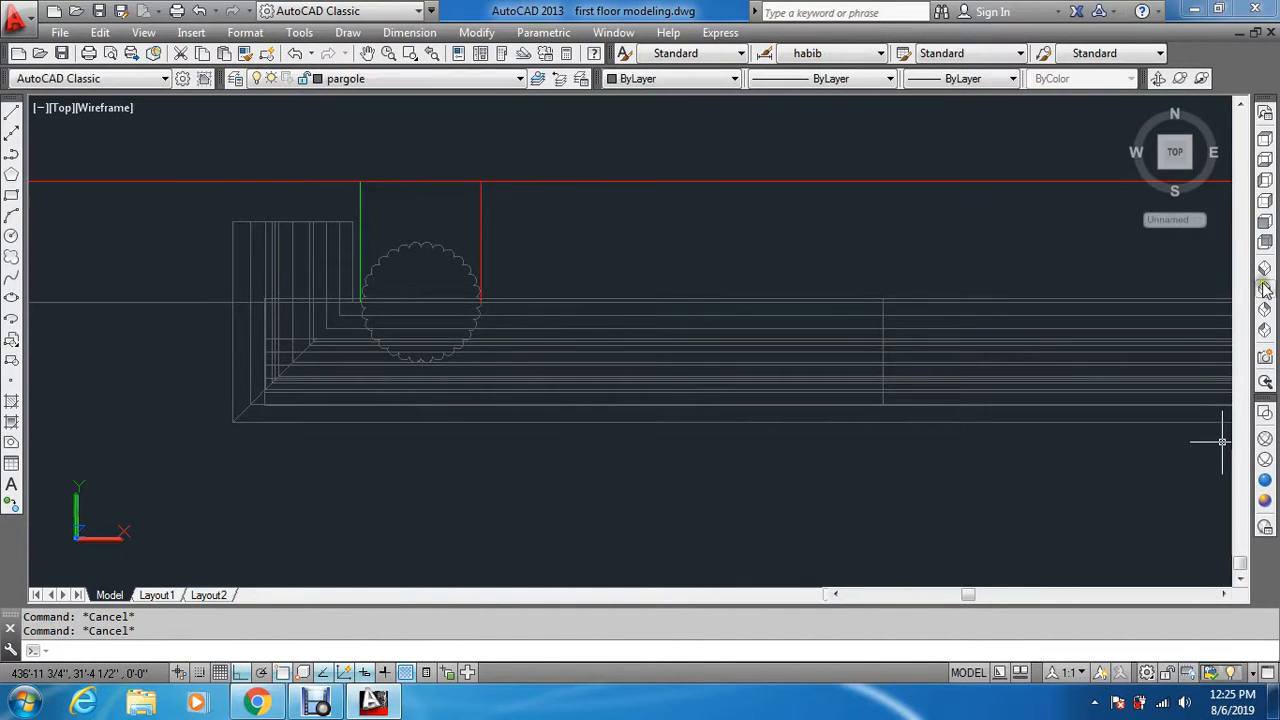
In the SW Isometric view, move the gable molding 7.4' straight up along Z.
click(1264, 286)
scroll(852, 345, up, 4)
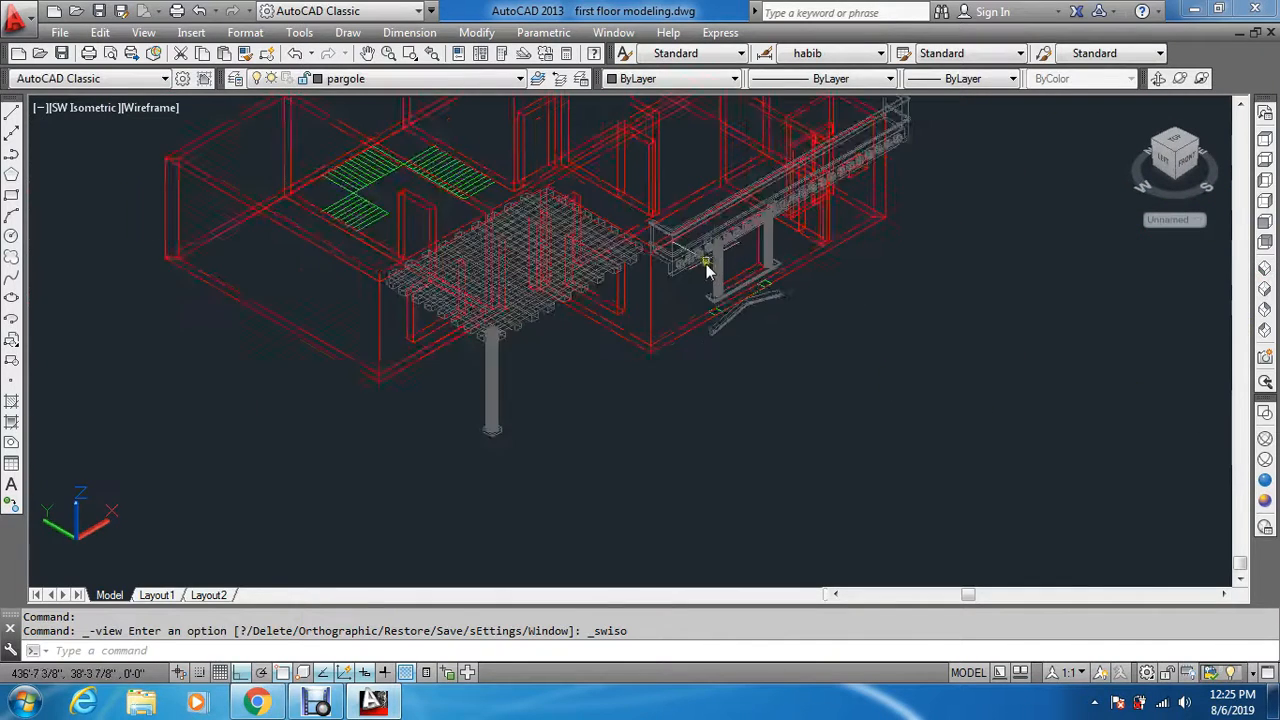
scroll(857, 340, up, 2)
key(Escape)
key(Escape)
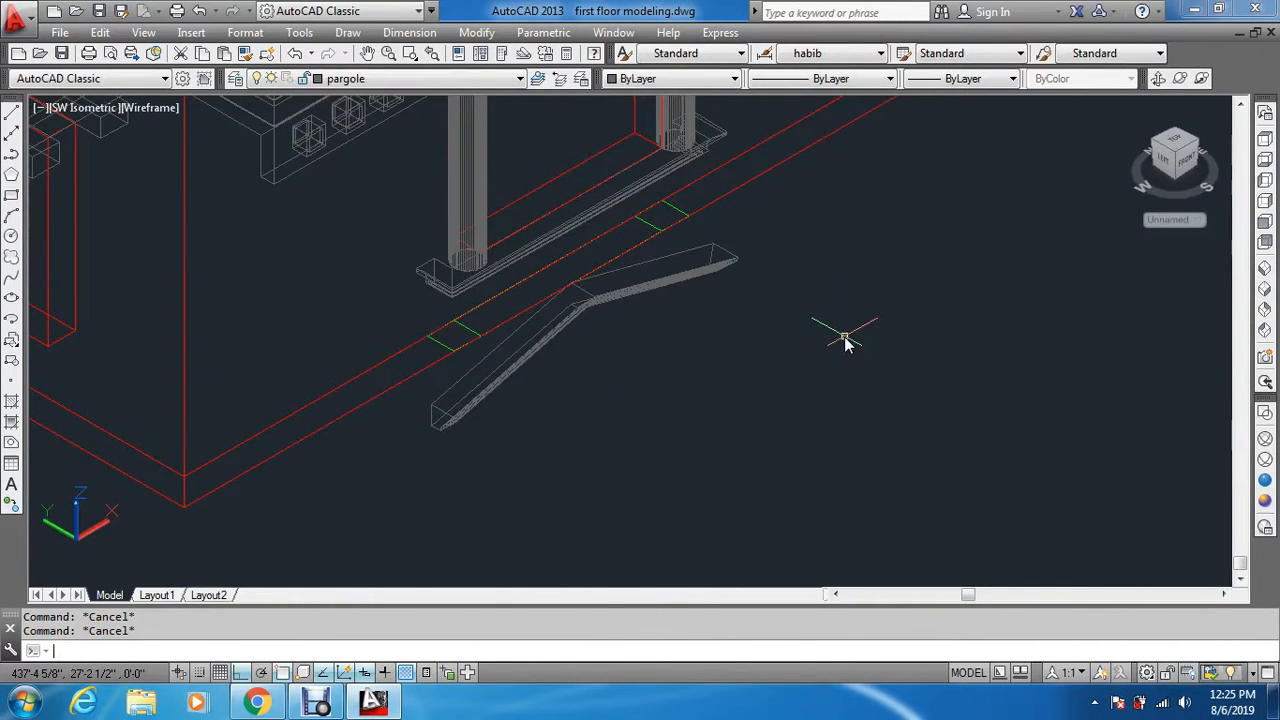
text(m)
key(Return)
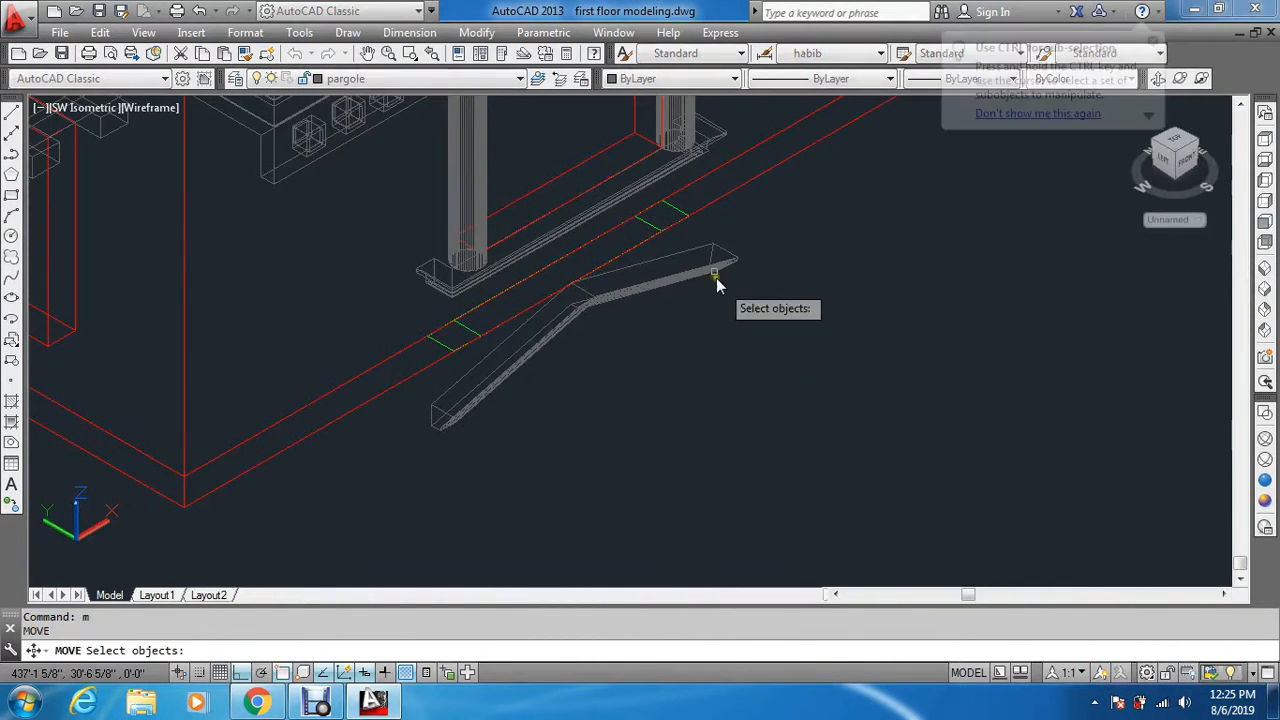
click(713, 270)
scroll(725, 319, down, 5)
key(Return)
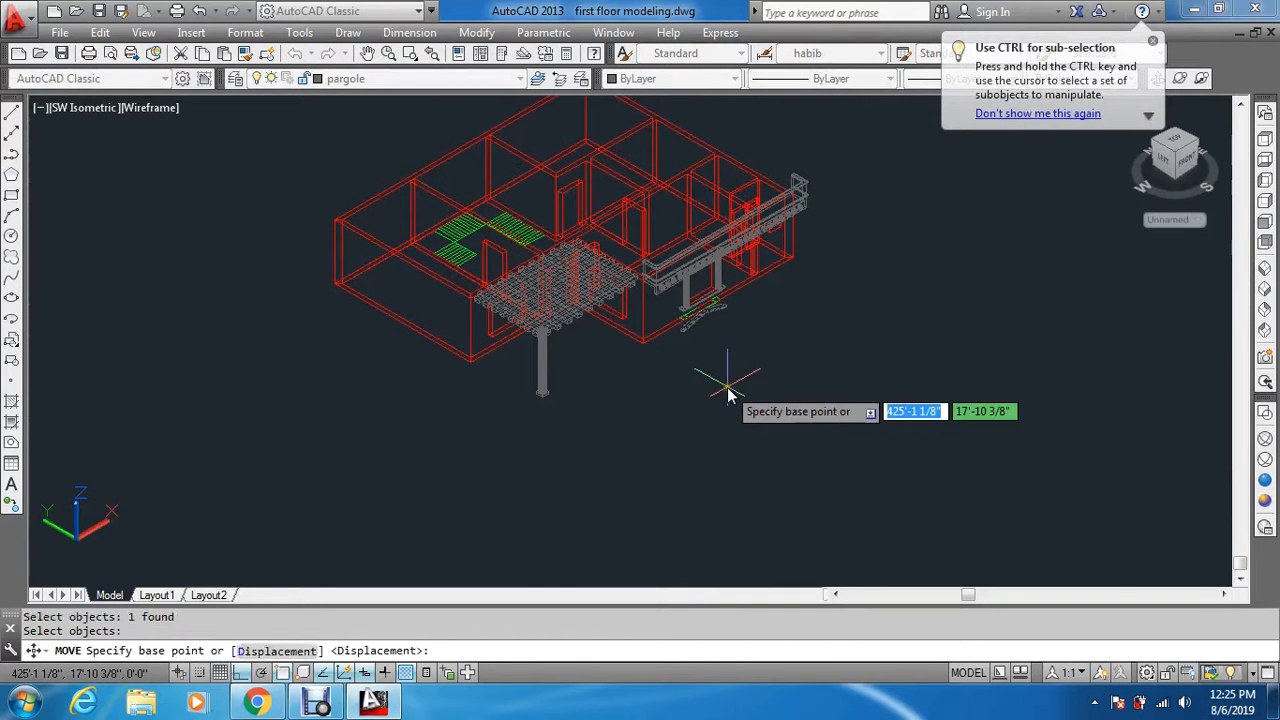
click(733, 402)
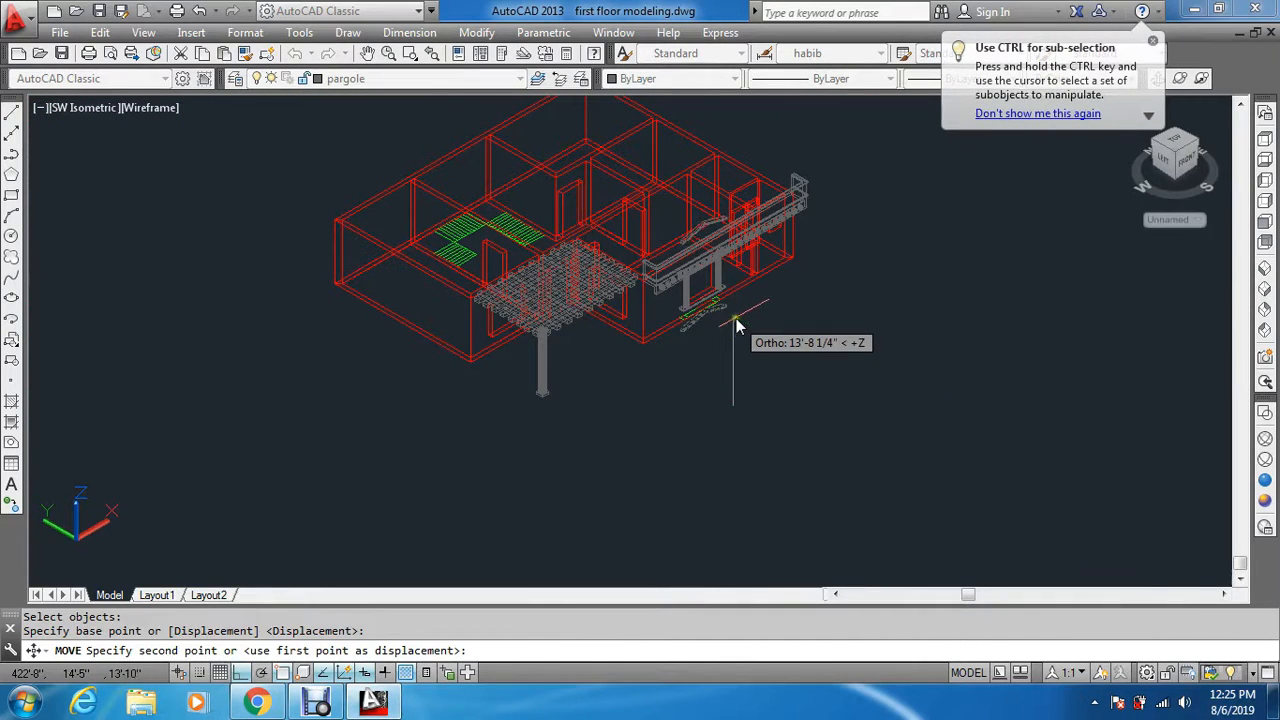
text(7)
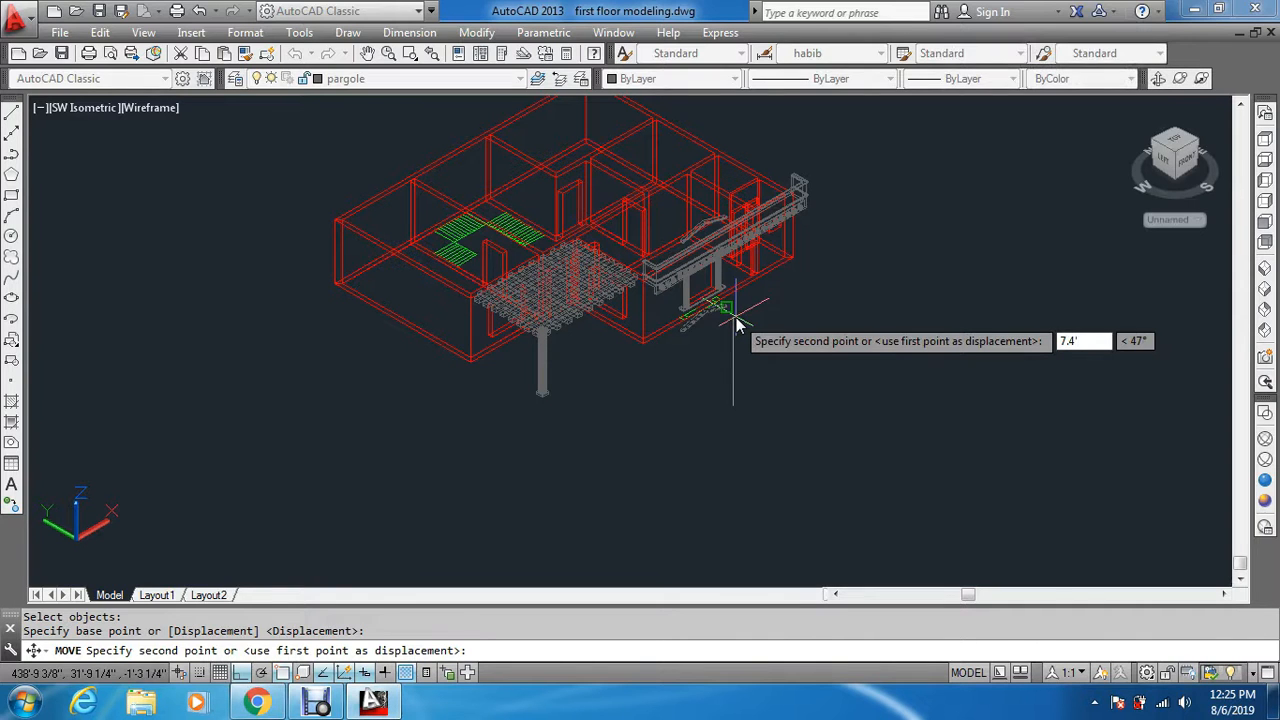
text(.4')
key(Return)
key(Escape)
key(Escape)
In the Front view, move the gable molding 1.7' straight up onto the cornice above the columns.
click(1265, 225)
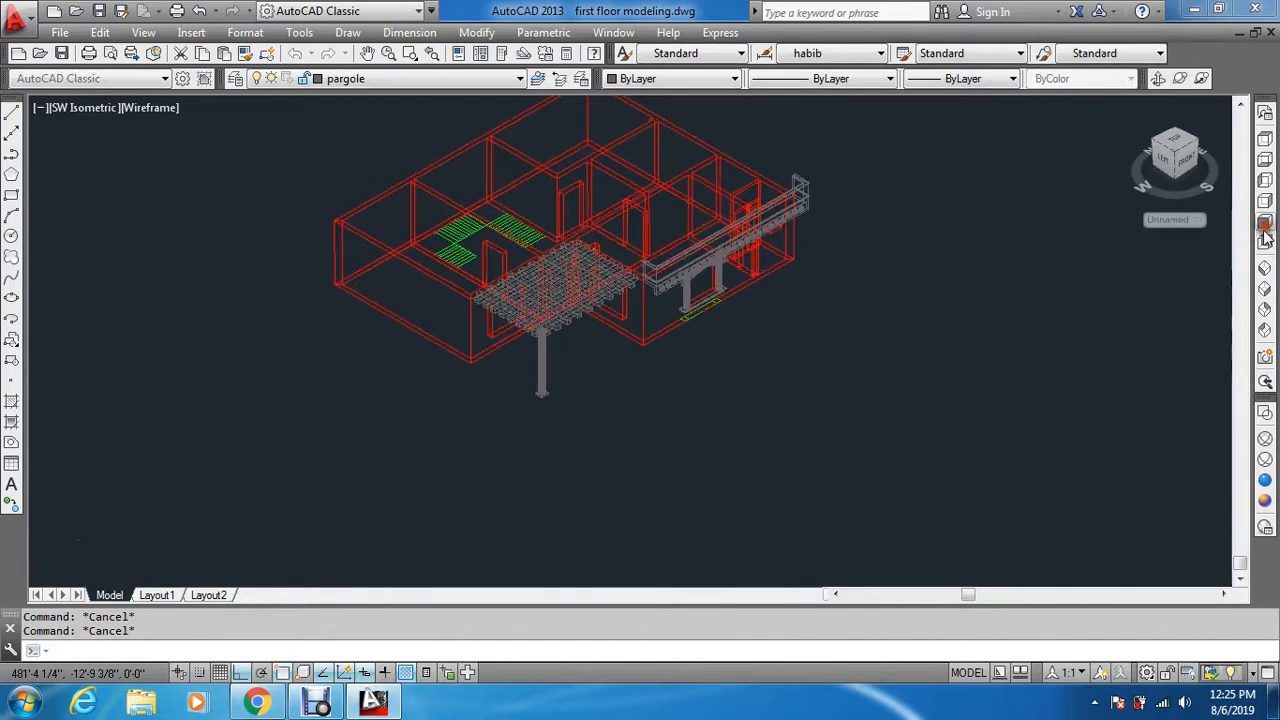
scroll(1067, 264, up, 1)
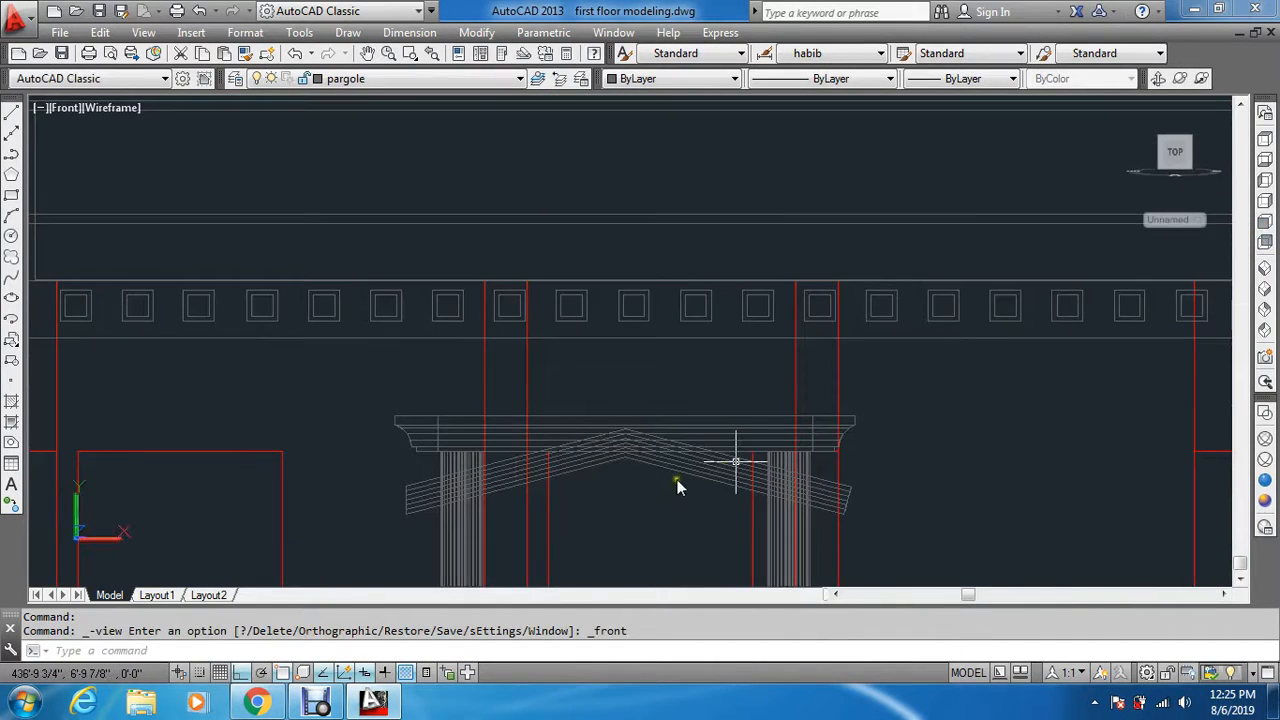
key(Escape)
key(Escape)
text(m)
key(Return)
click(668, 468)
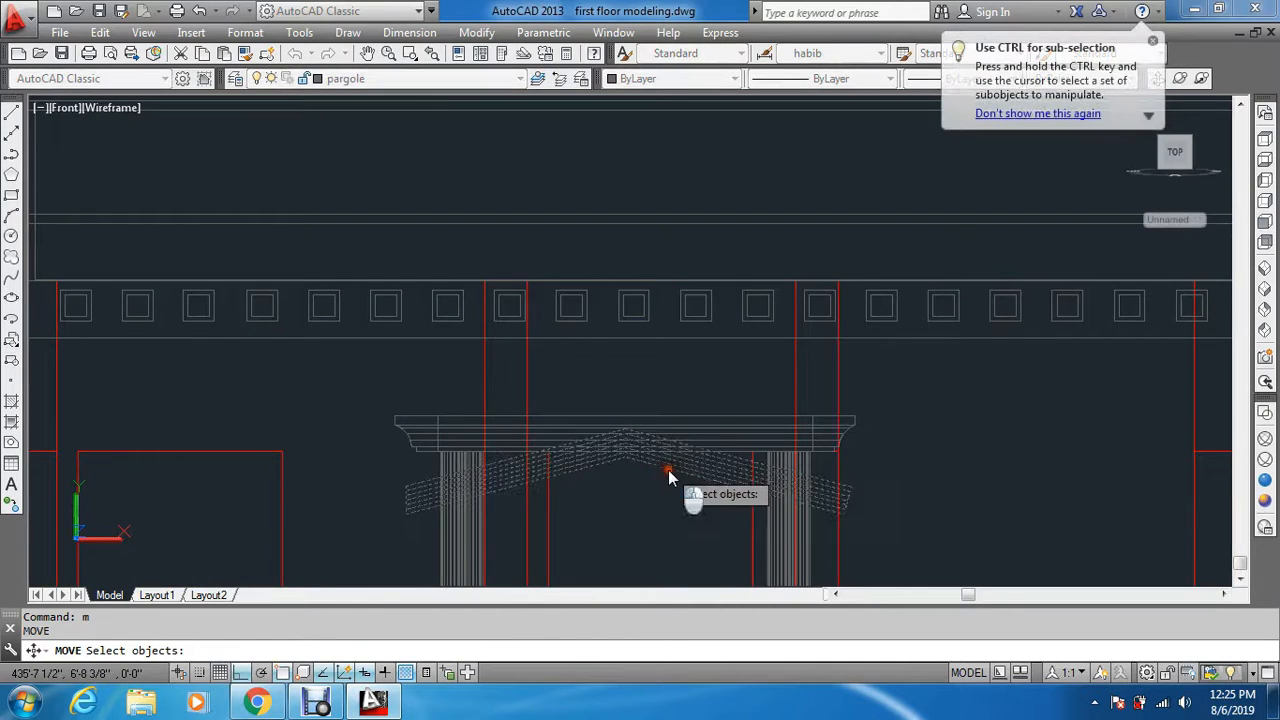
scroll(661, 411, down, 4)
scroll(658, 480, up, 1)
key(Return)
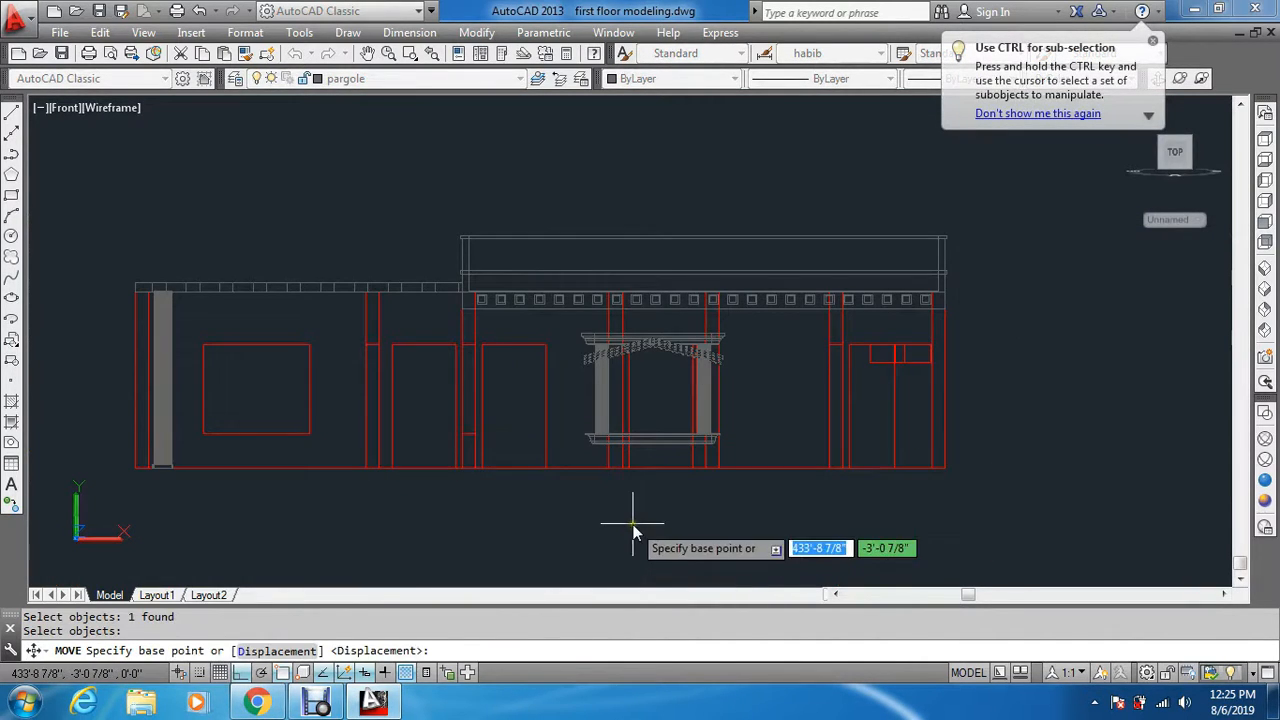
click(636, 522)
scroll(639, 494, up, 3)
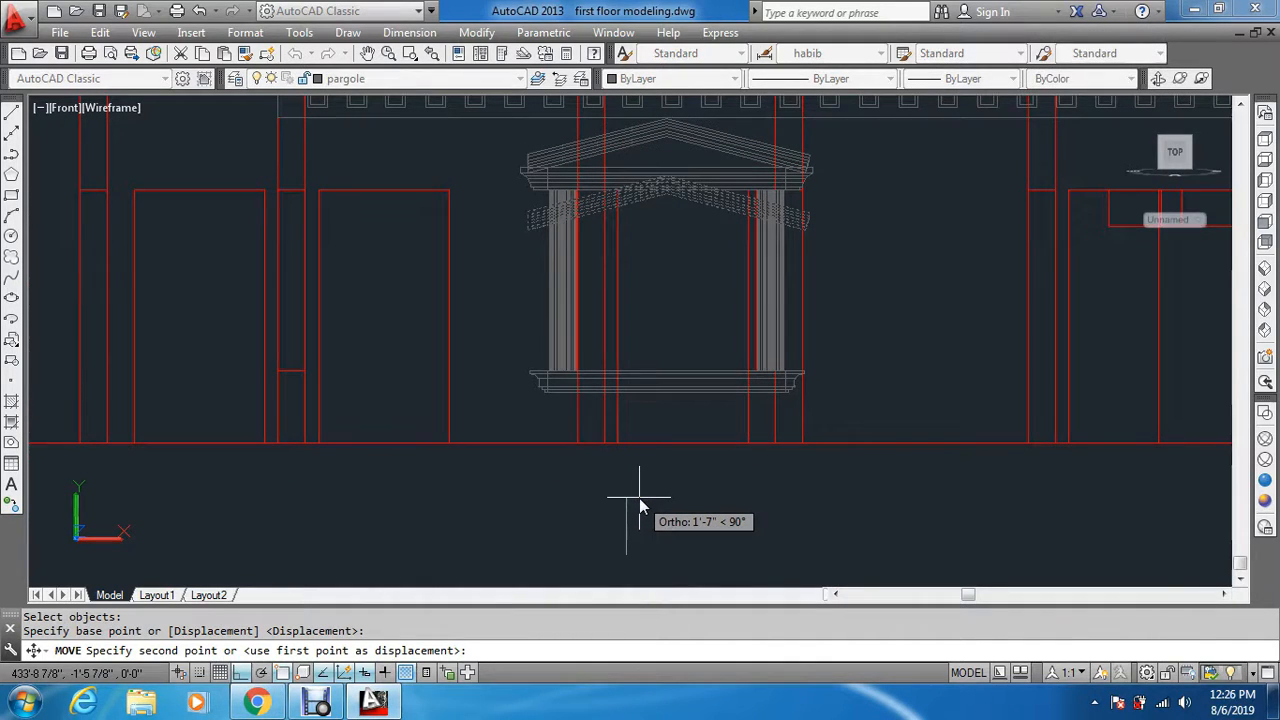
text(1)
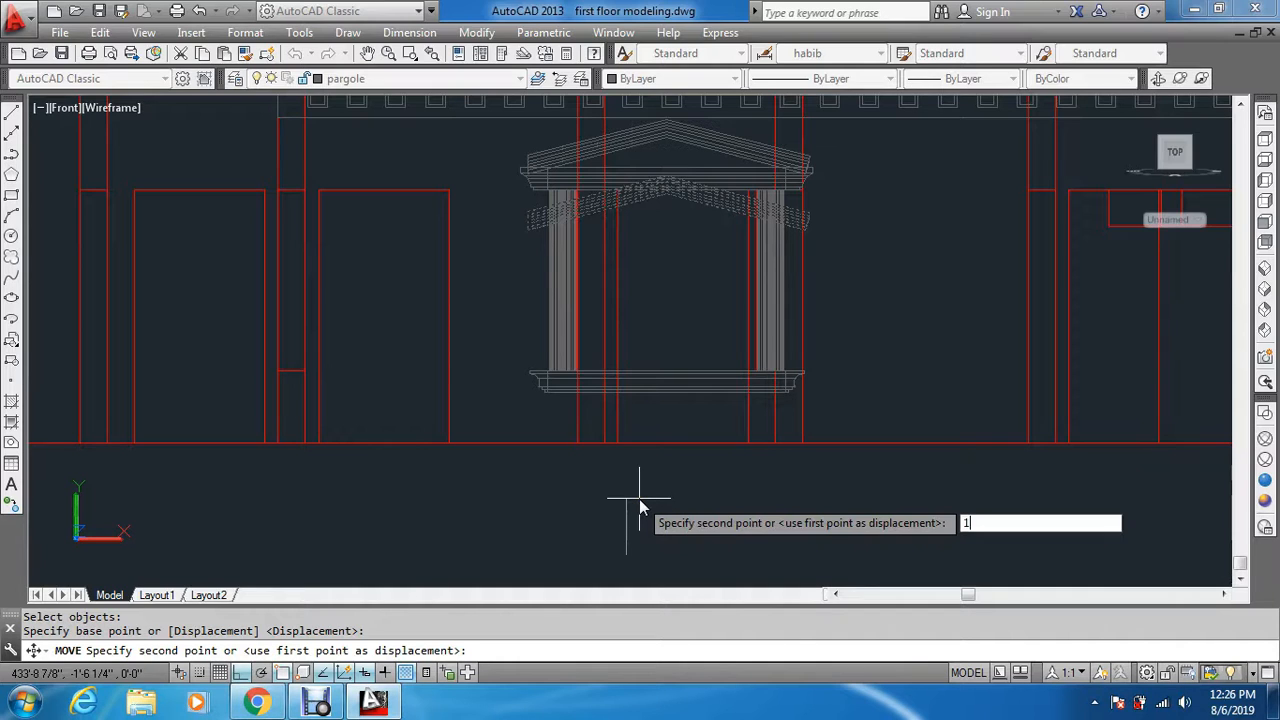
text(.7)
key(Return)
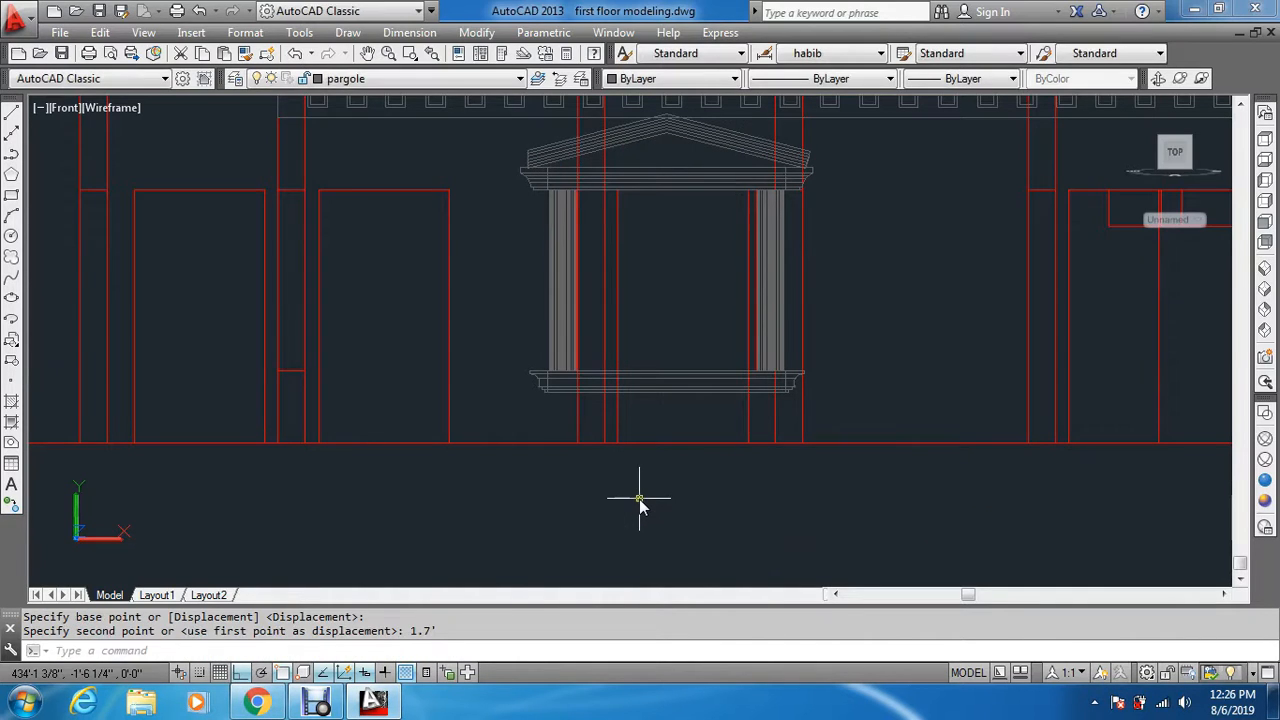
key(Escape)
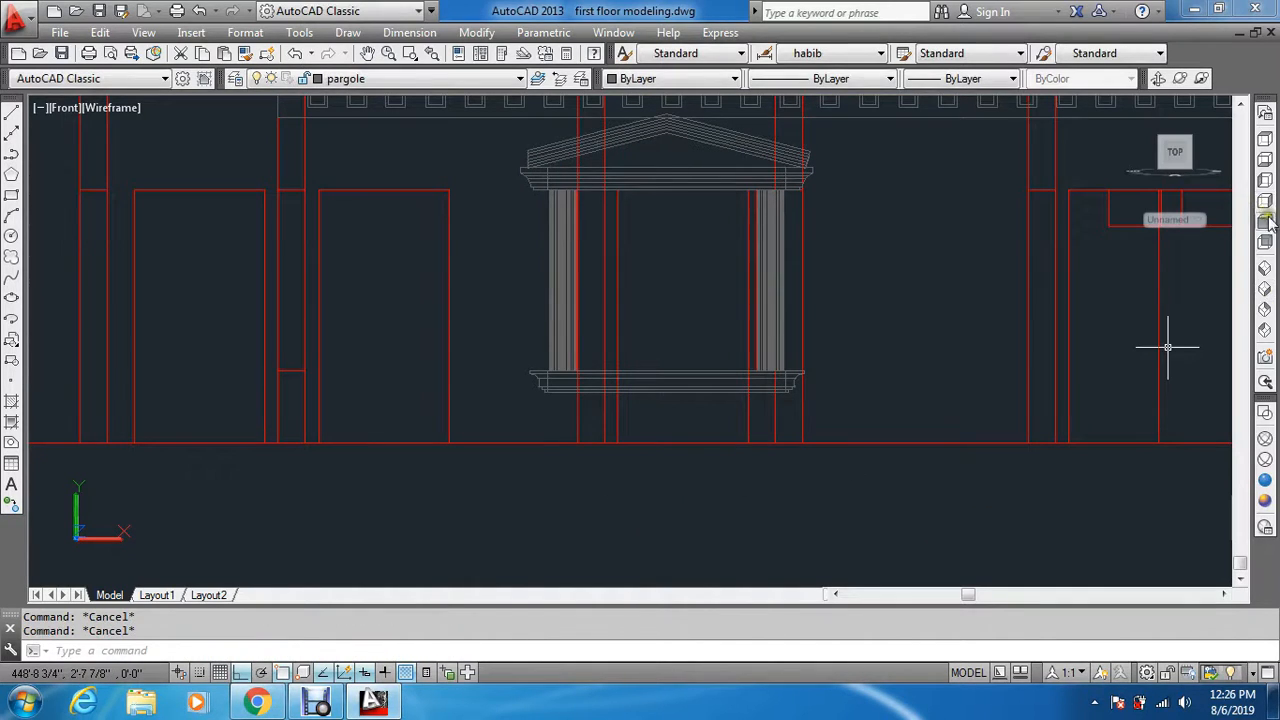
Examine the gable molding's position over the columns in the Conceptual style, orbiting from SW Isometric to a frontal view, and return to Wireframe.
click(1266, 267)
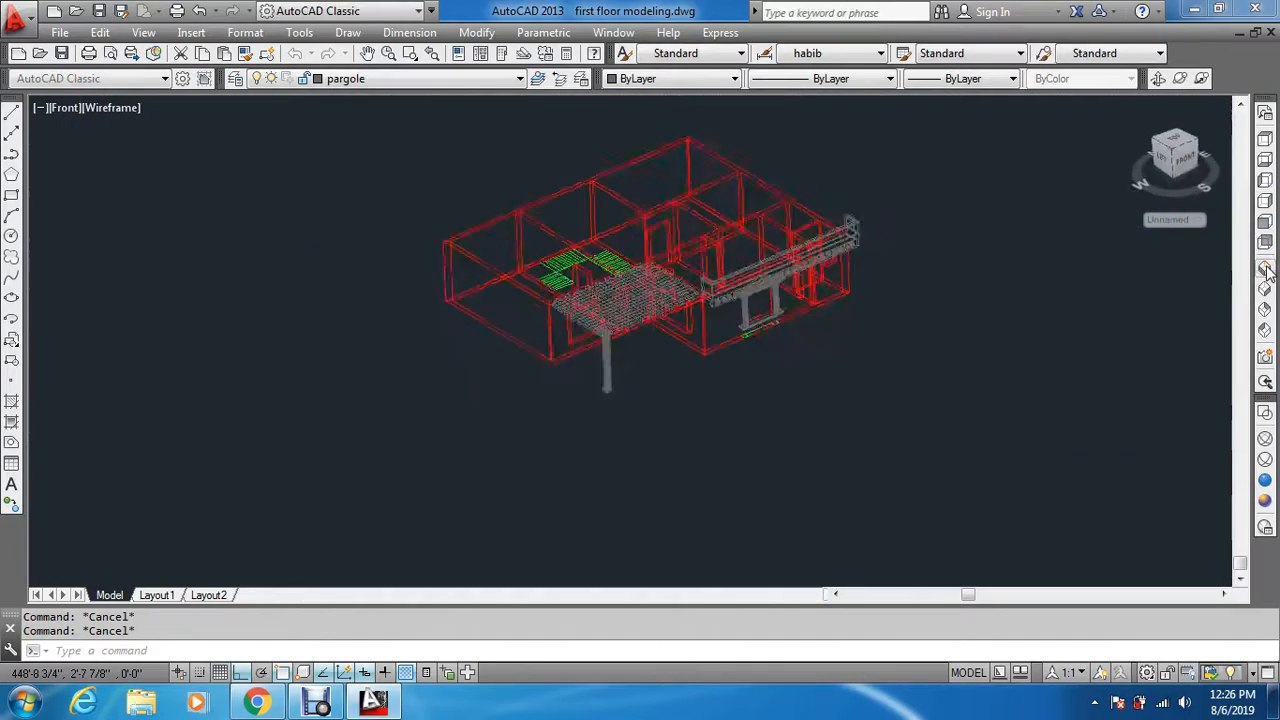
scroll(677, 250, up, 3)
scroll(908, 323, up, 4)
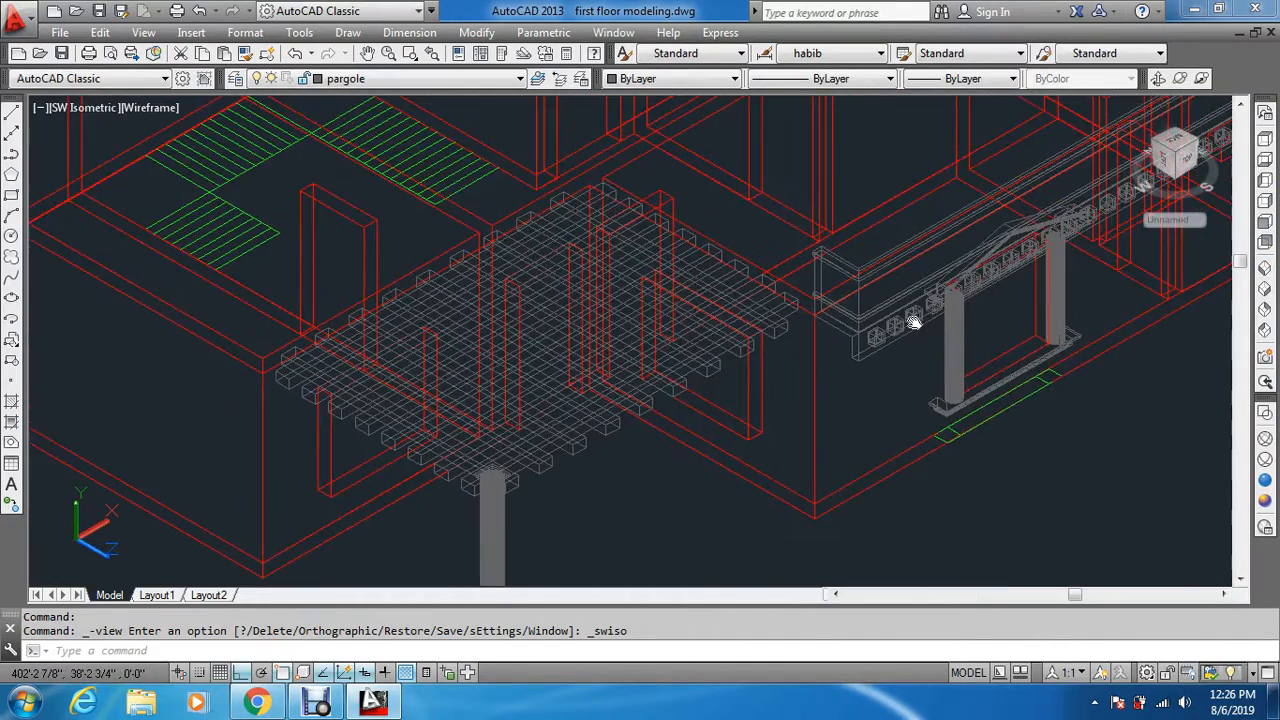
click(1263, 503)
click(1157, 78)
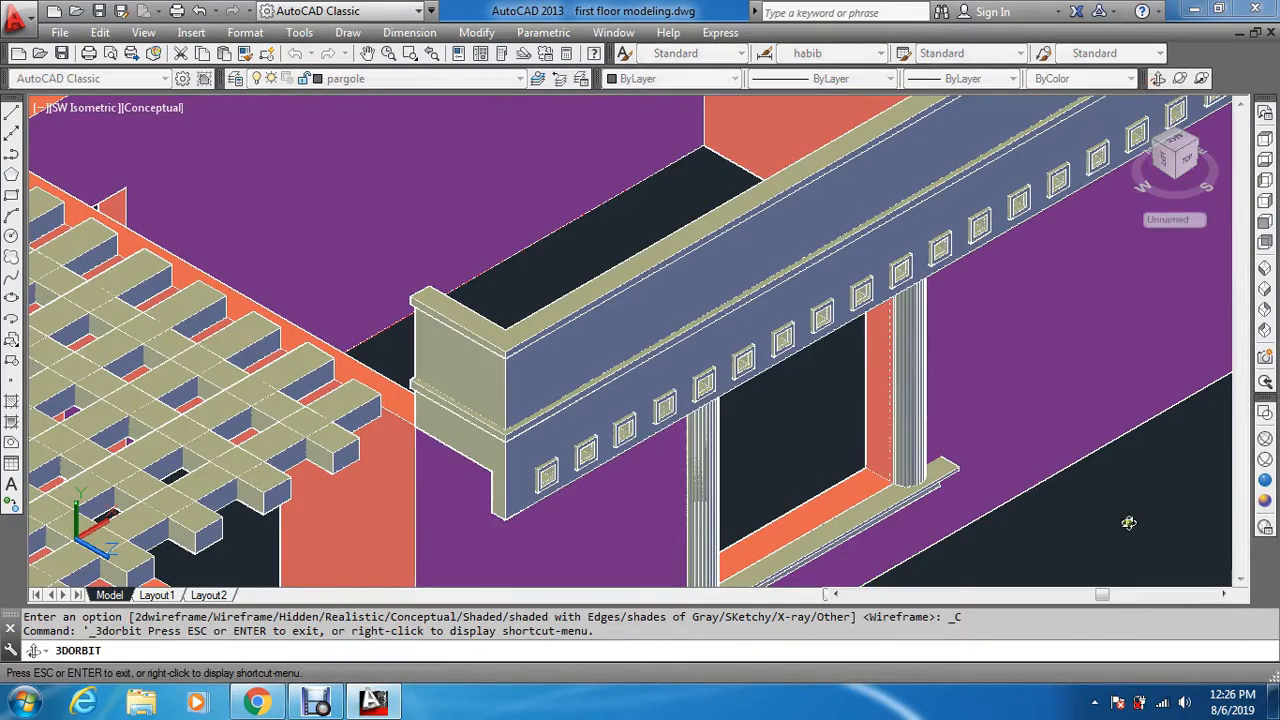
drag(1083, 509, 1014, 451)
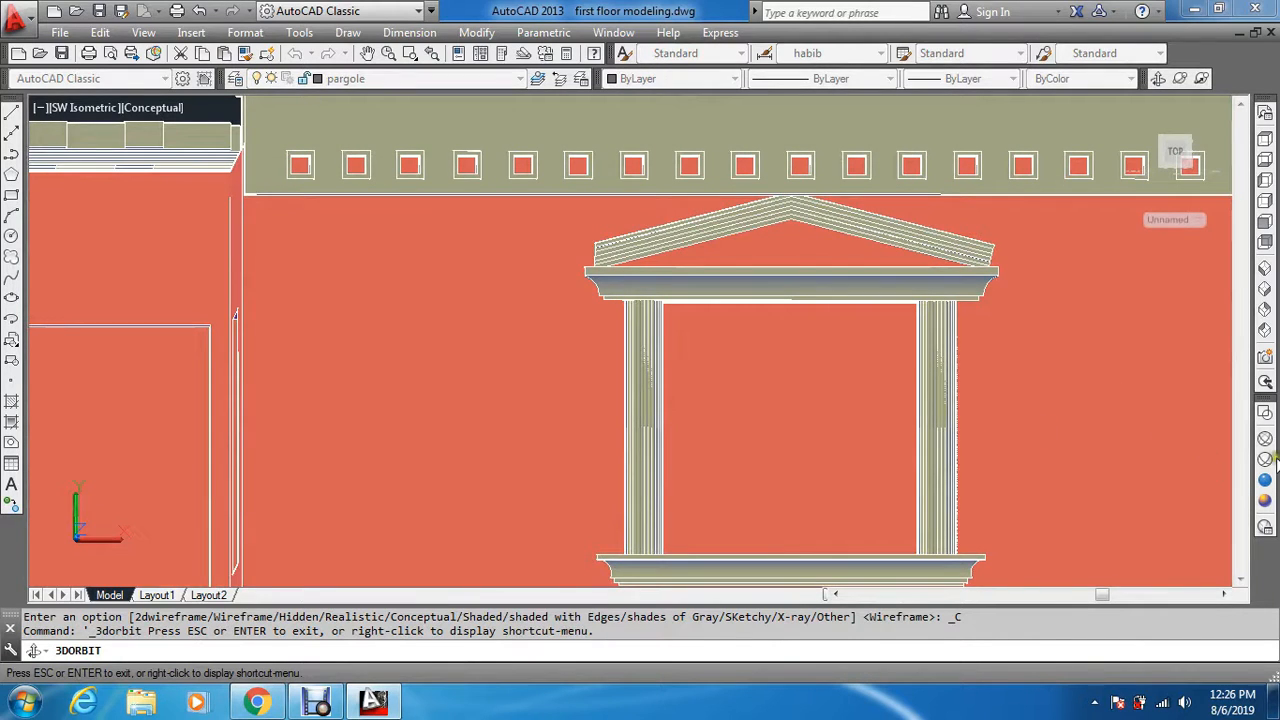
click(1160, 80)
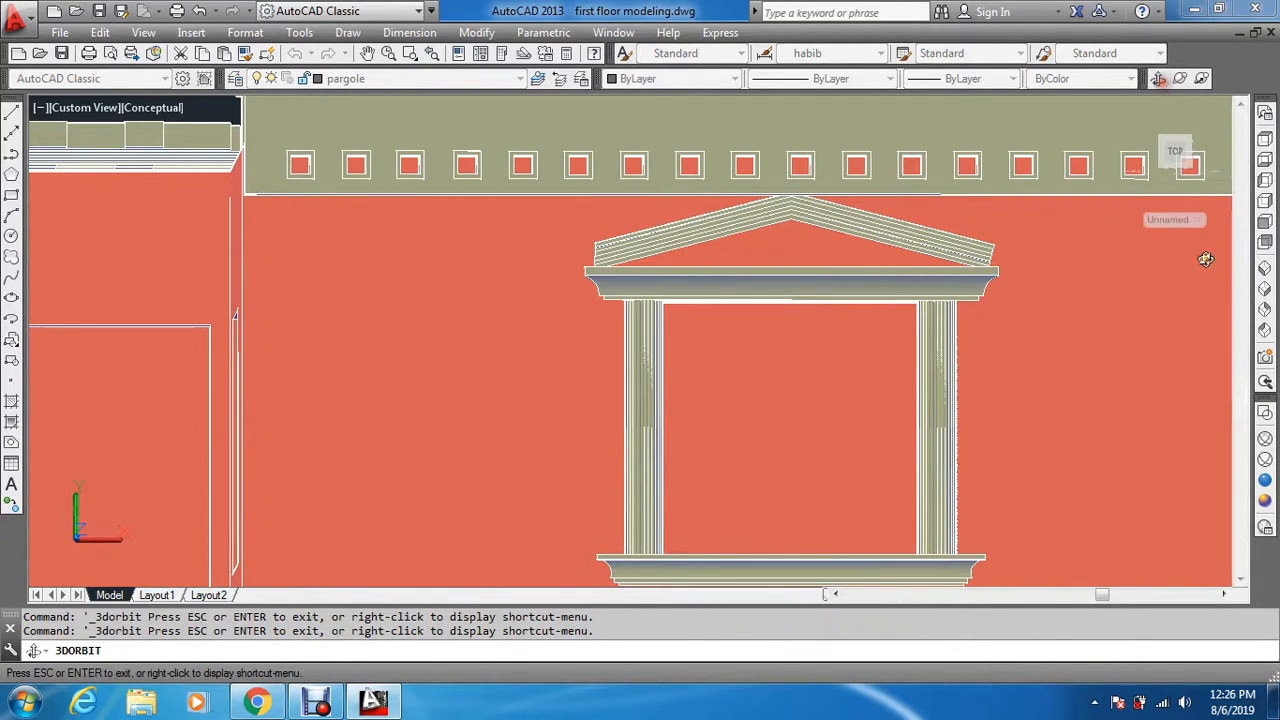
click(1264, 433)
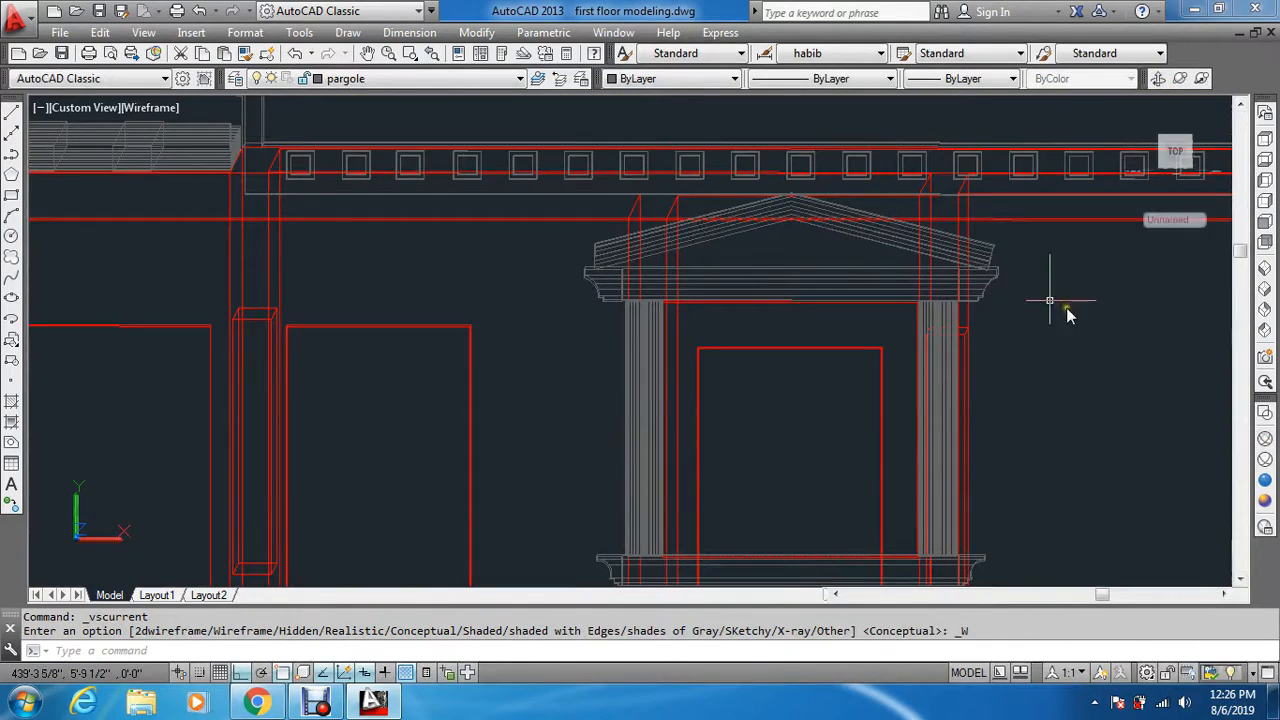
click(989, 255)
scroll(989, 257, down, 4)
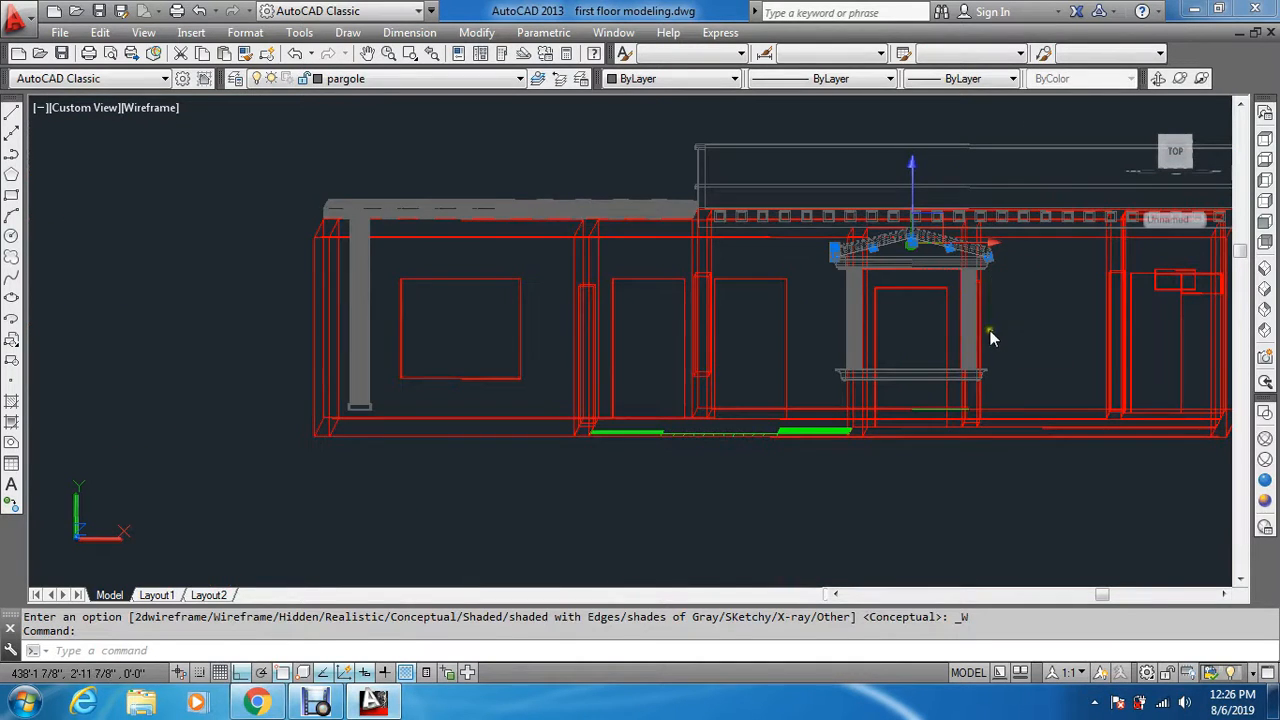
text(m)
key(Return)
scroll(933, 491, up, 2)
click(933, 491)
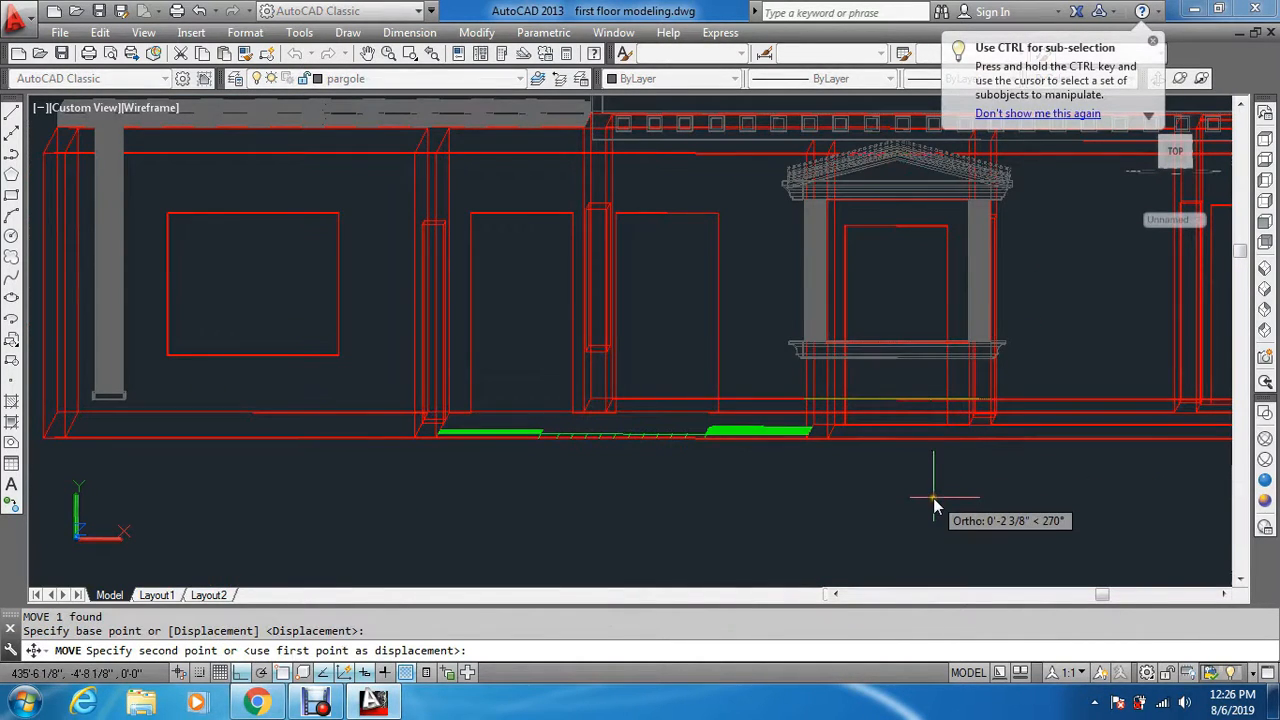
scroll(934, 500, up, 2)
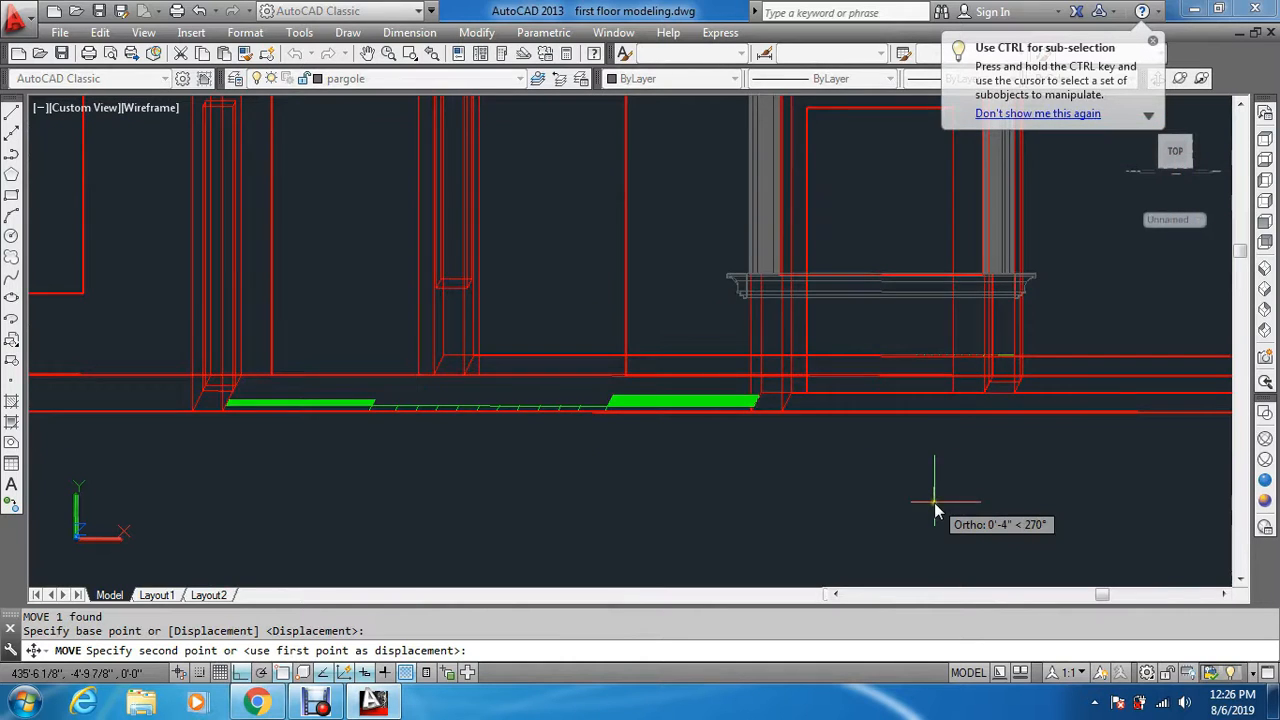
middle_drag(934, 502, 944, 580)
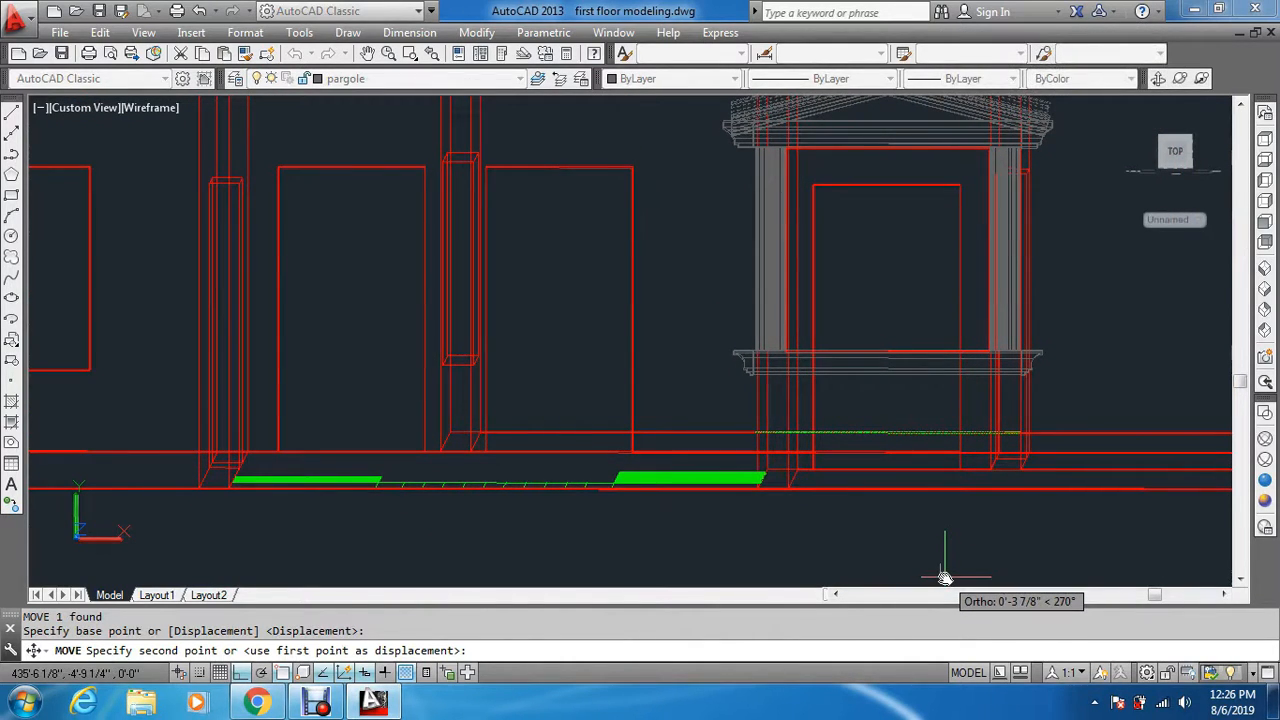
key(Escape)
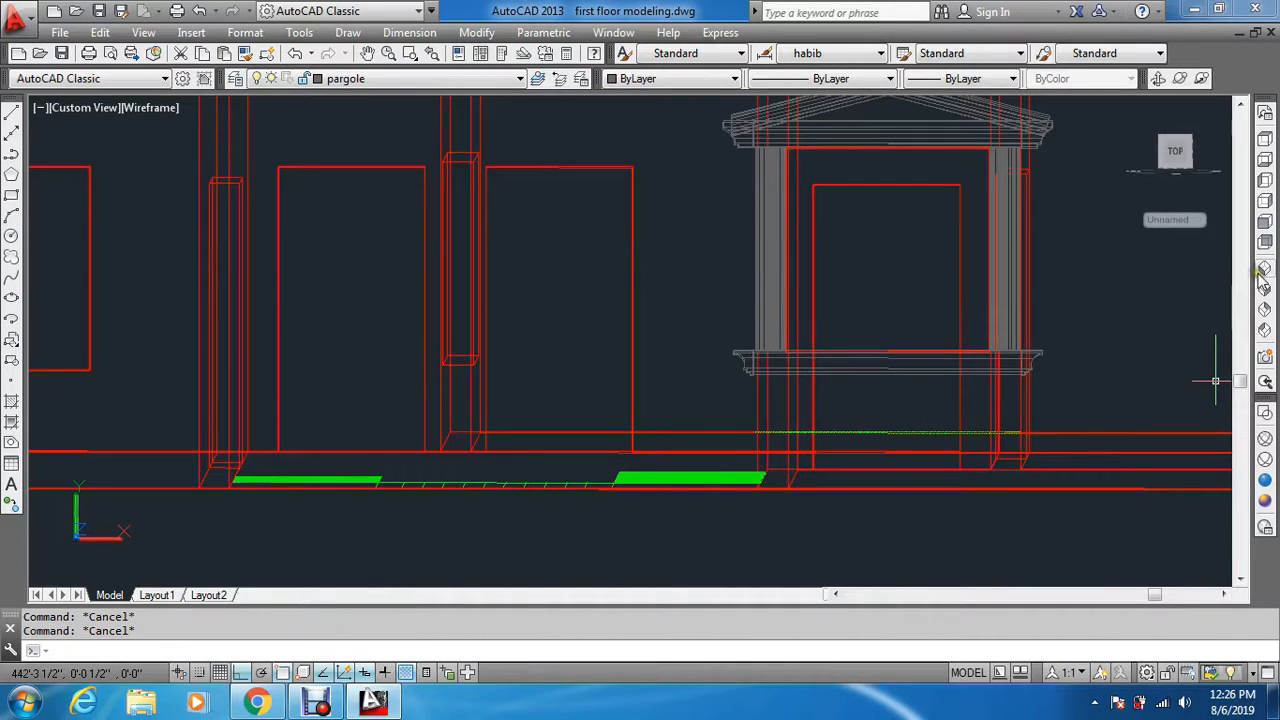
Inspect the gable, cornice and columns around the front window from SW Isometric and from below in the Conceptual visual style.
click(1263, 270)
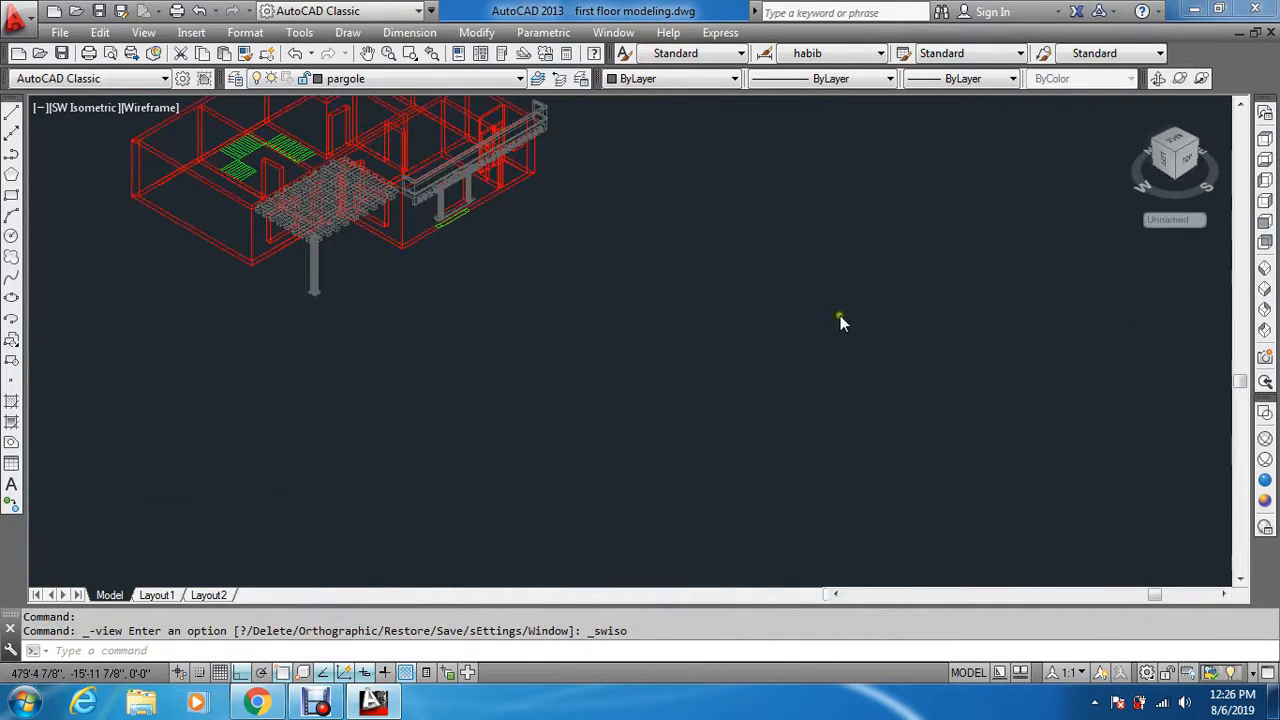
middle_drag(462, 191, 712, 345)
scroll(713, 344, up, 8)
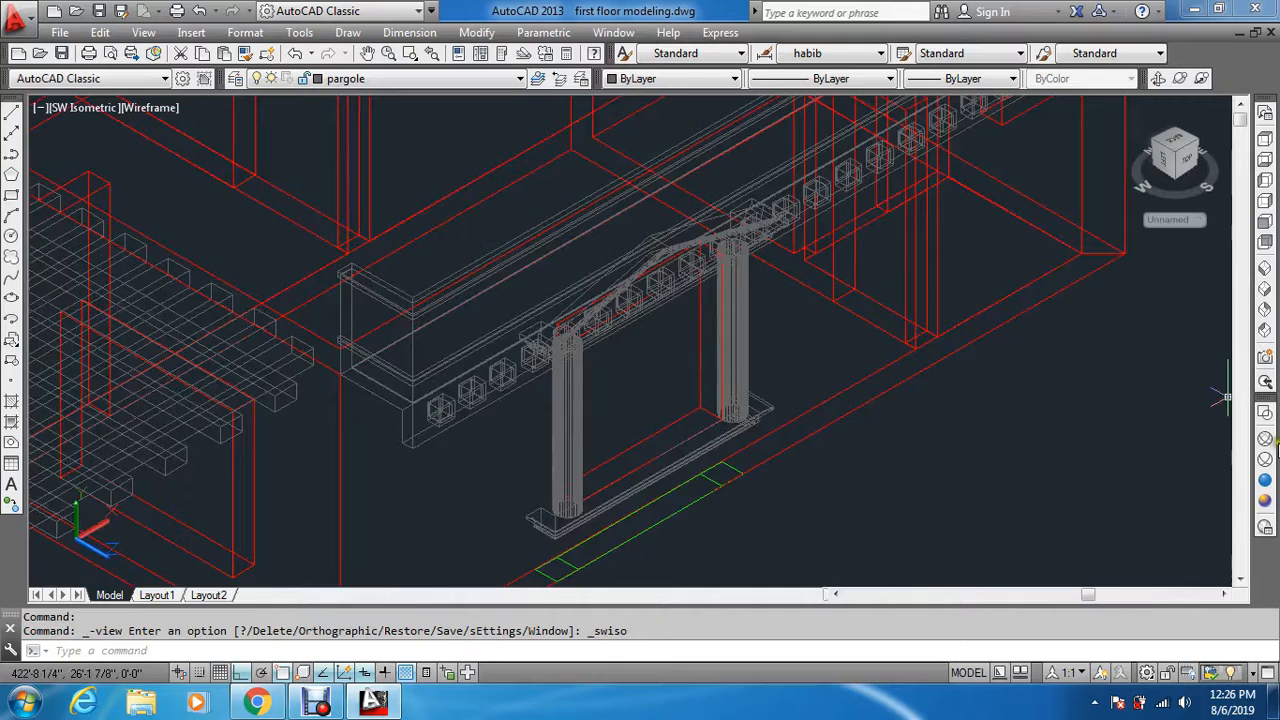
click(1264, 503)
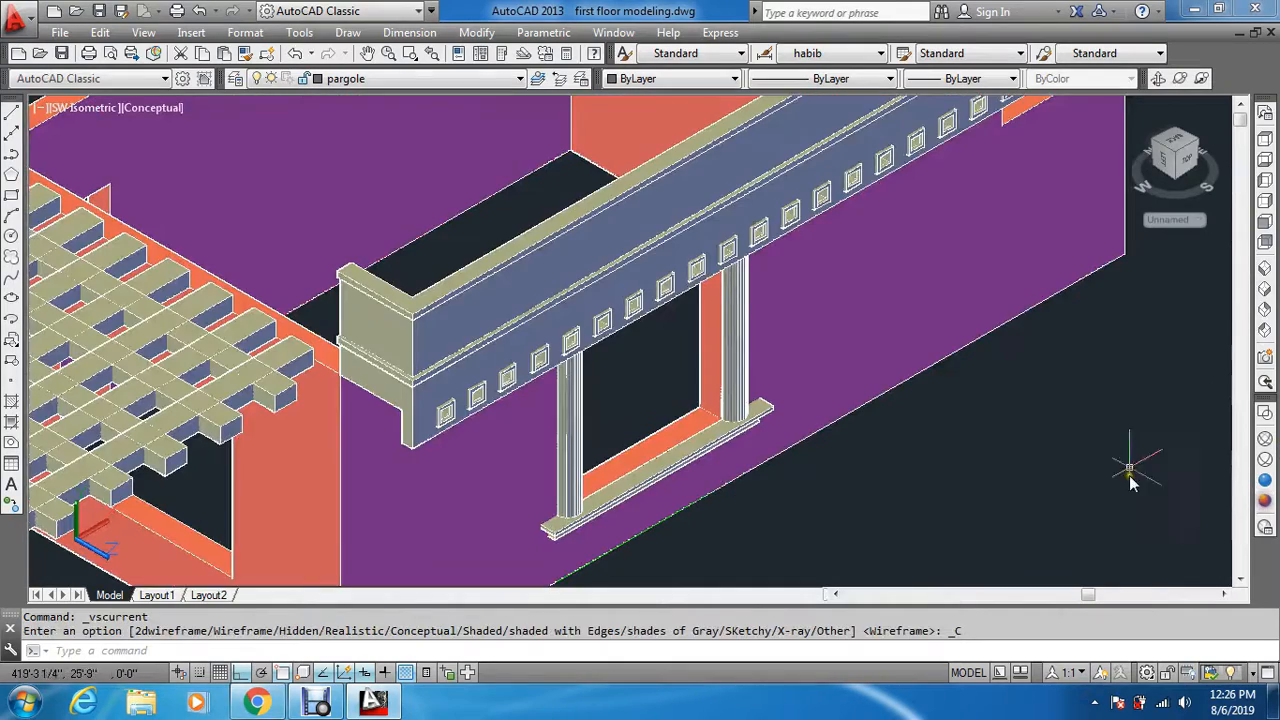
click(1157, 82)
drag(849, 543, 900, 458)
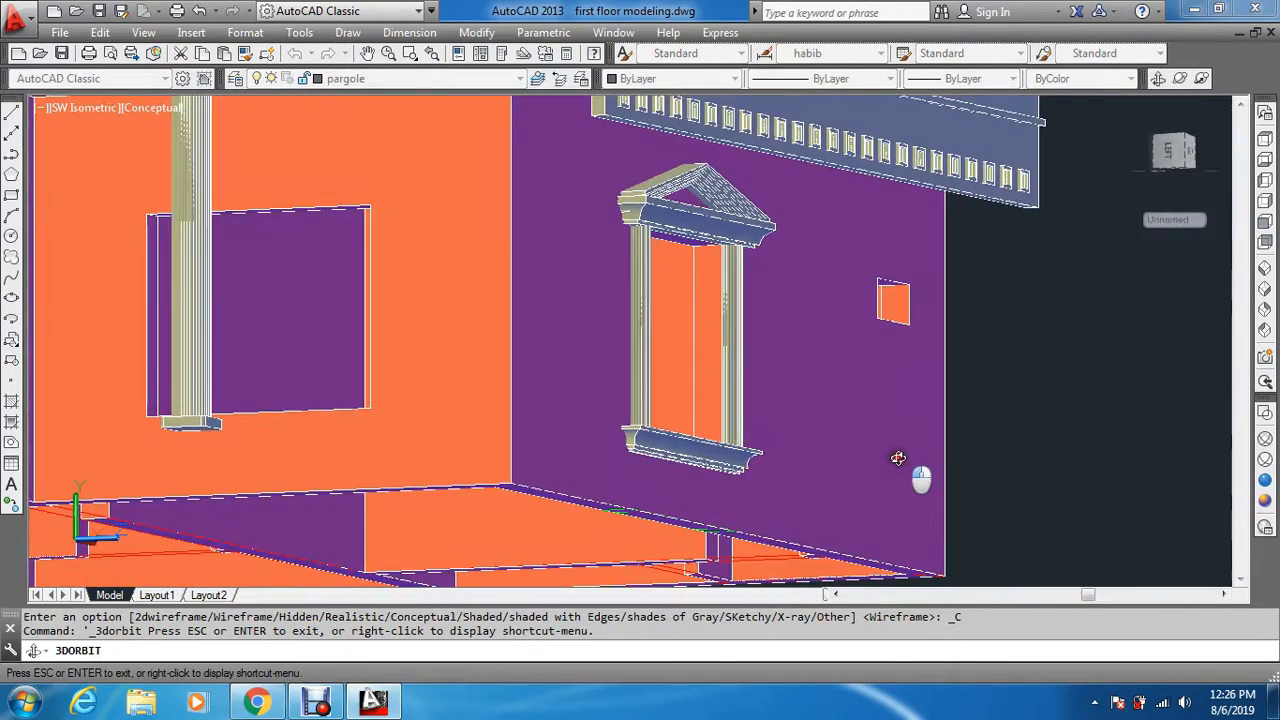
drag(903, 457, 794, 286)
key(Escape)
key(Escape)
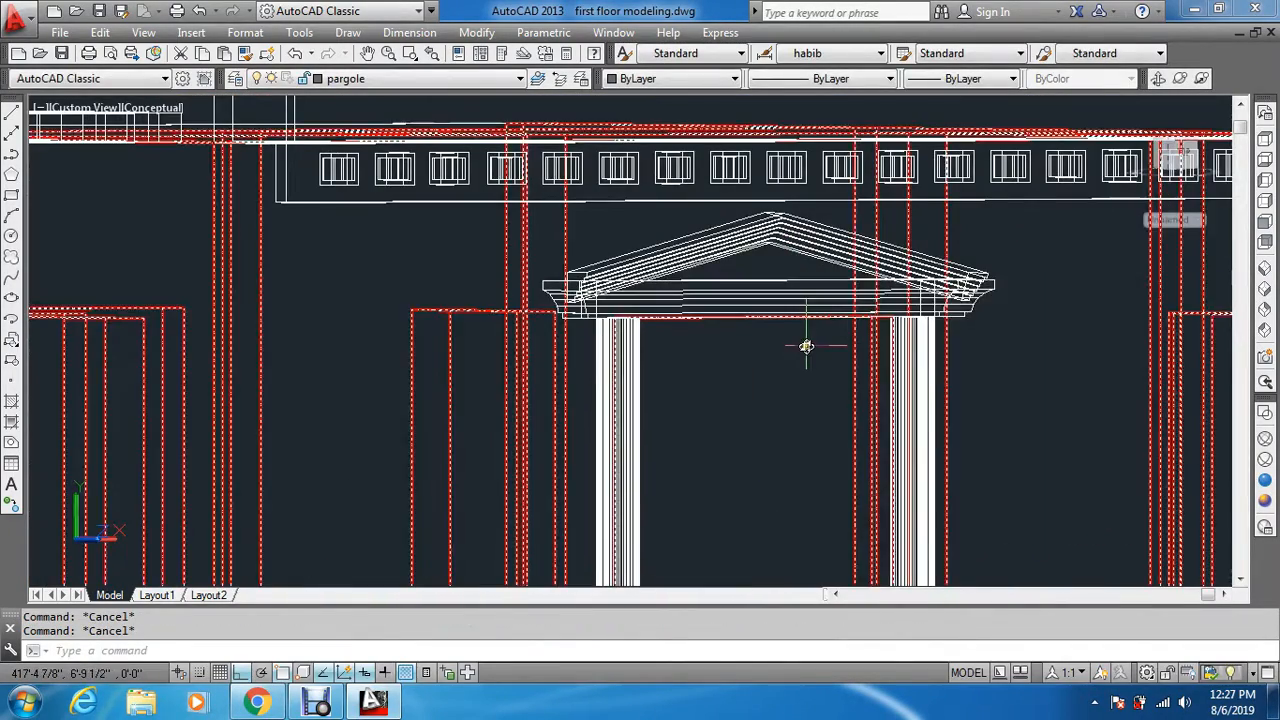
Regenerate the drawing and examine the stepped gable molding above the cornice in close-up.
text(regen)
key(Return)
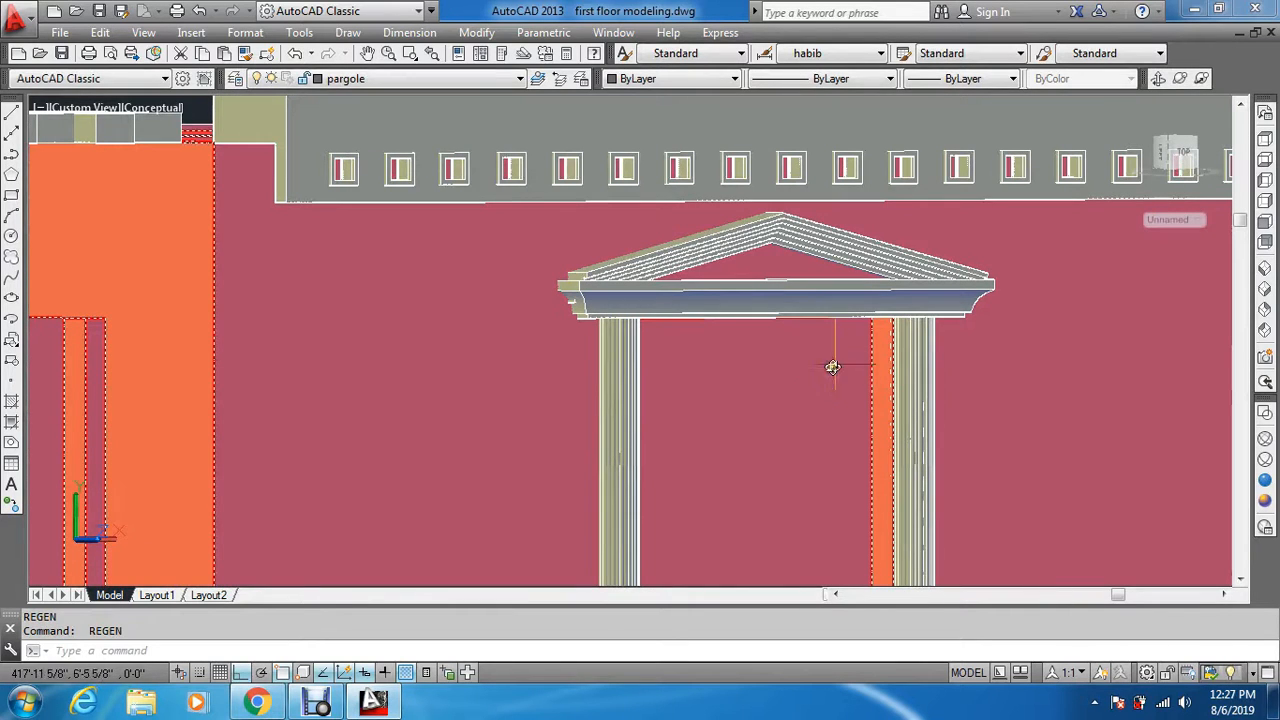
key(Escape)
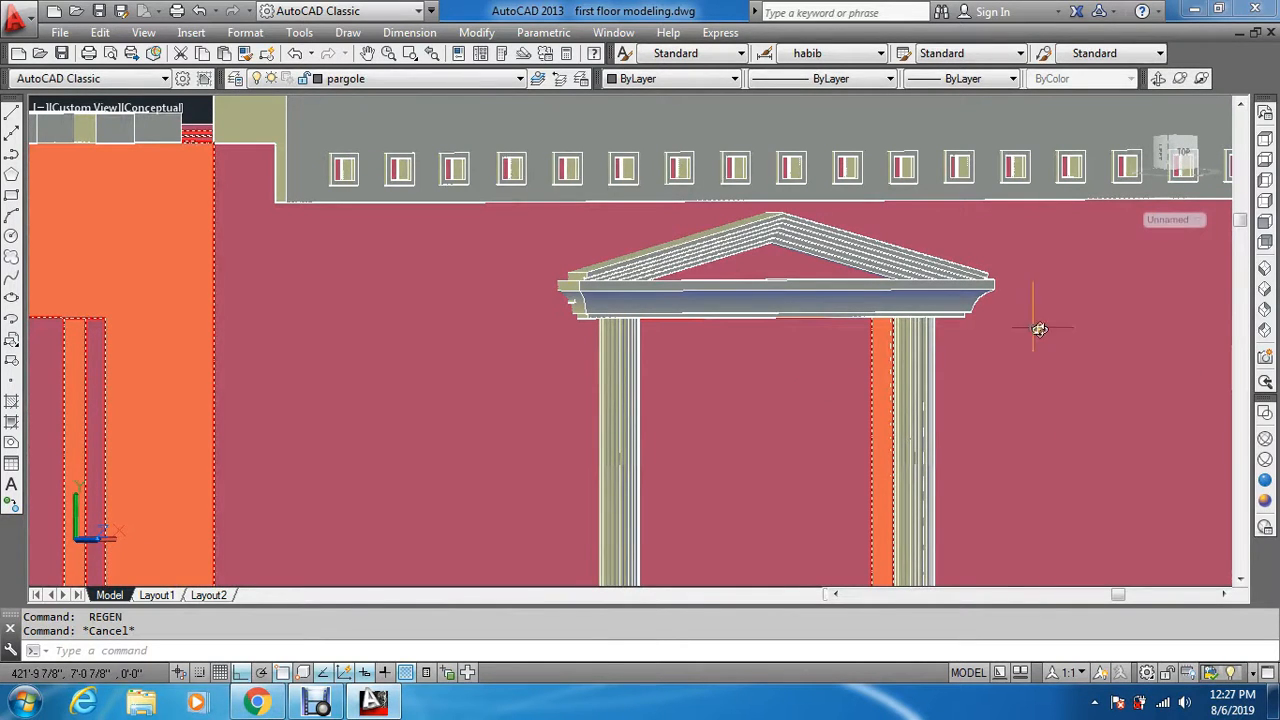
scroll(700, 194, up, 5)
middle_drag(946, 358, 640, 320)
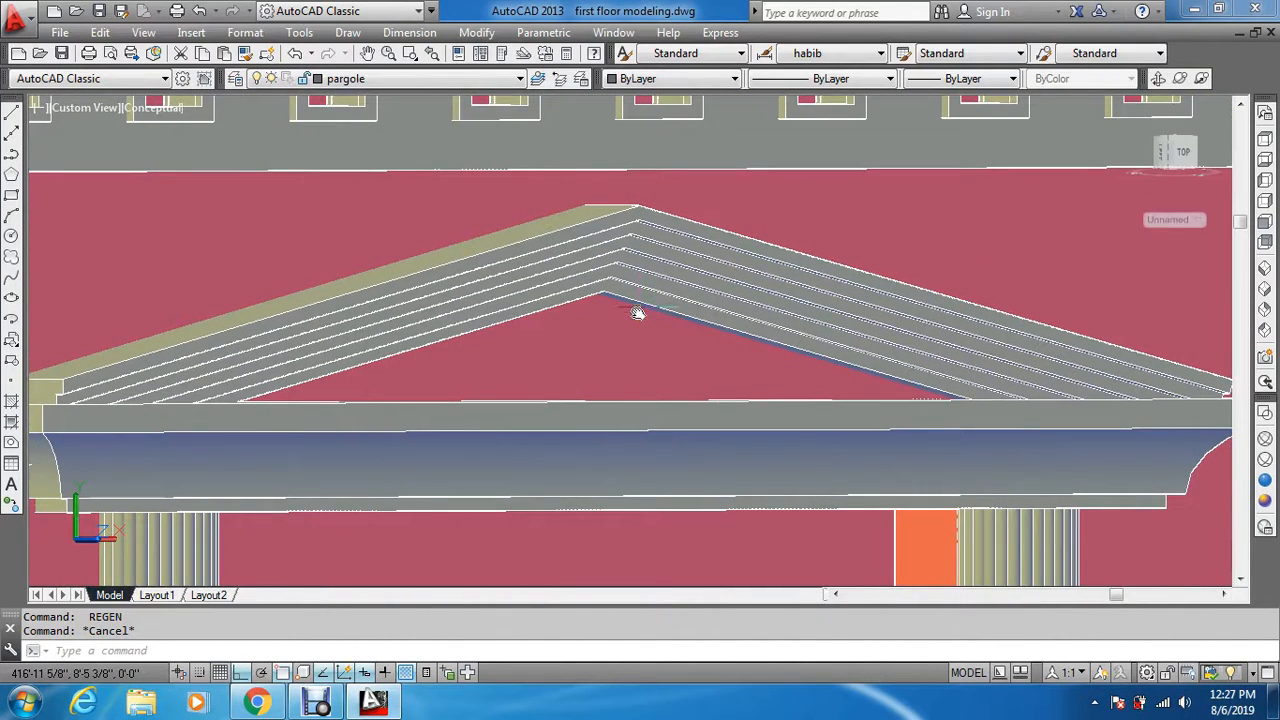